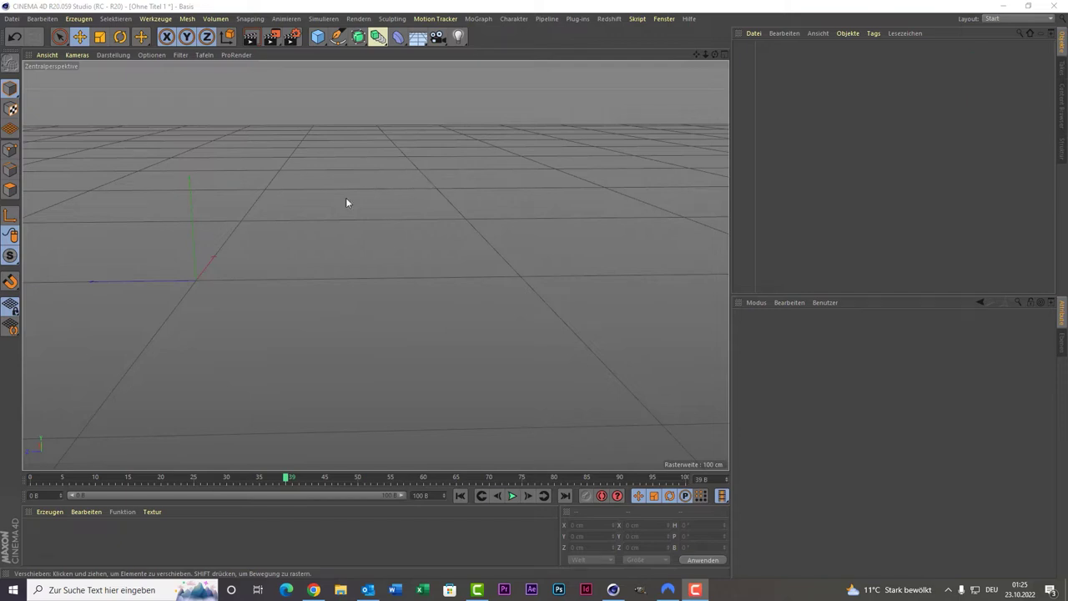
- Add a cube primitive to the empty scene
scroll(316, 210, "down", 2)
scroll(317, 208, "down", 2)
scroll(317, 206, "down", 2)
scroll(317, 208, "down", 2)
scroll(319, 204, "down", 2)
scroll(319, 204, "down", 1)
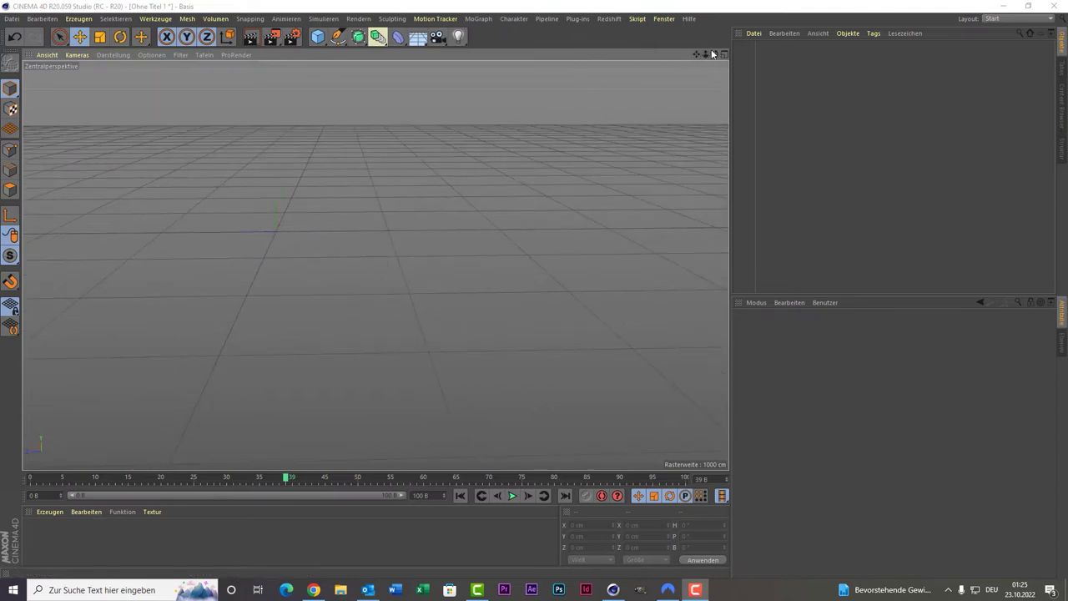
mouse_move(715, 54)
left_mouse_down()
mouse_move(722, 67)
mouse_move(722, 50)
left_mouse_up()
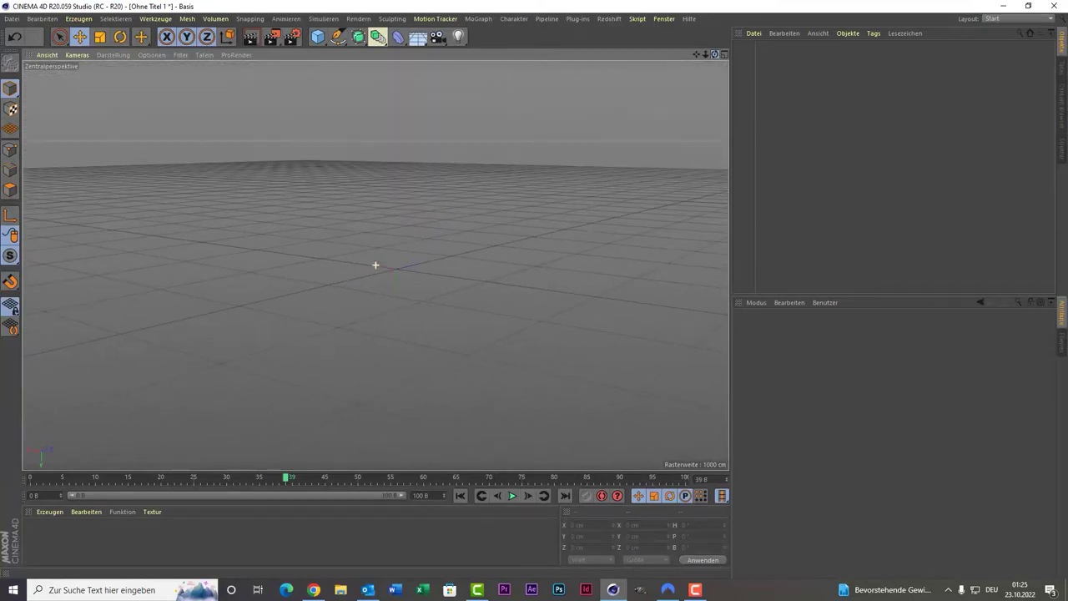
left_click_drag(723, 50, 468, 78)
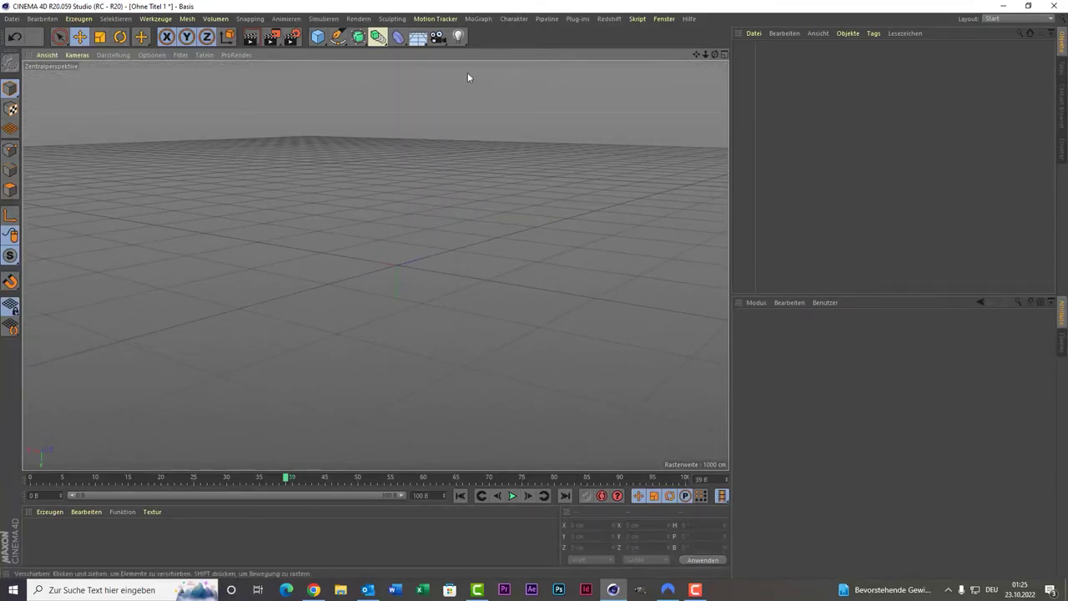
left_click(319, 37)
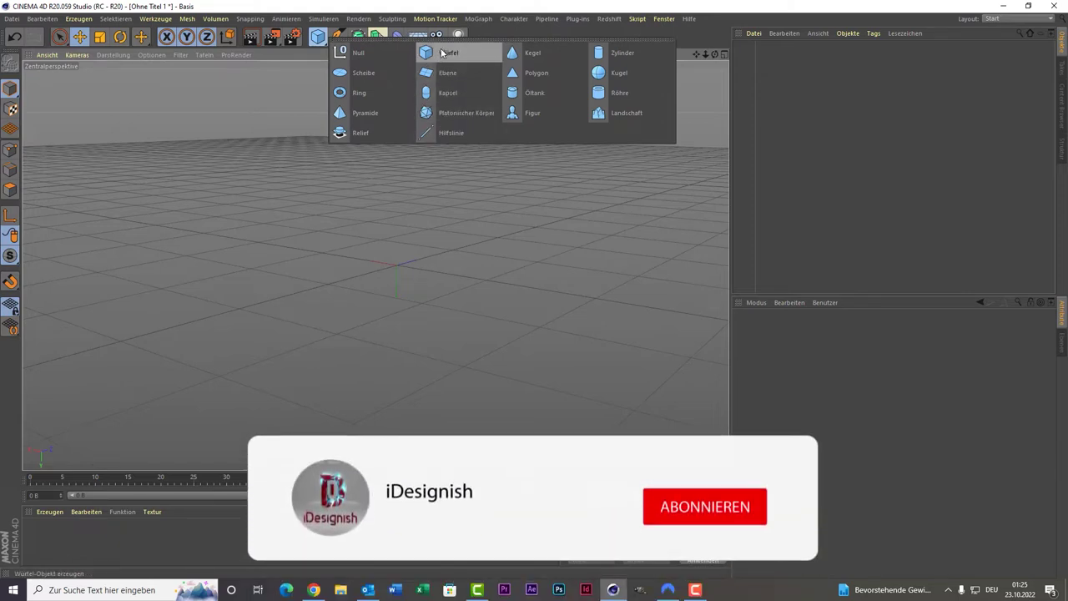
left_click(443, 53)
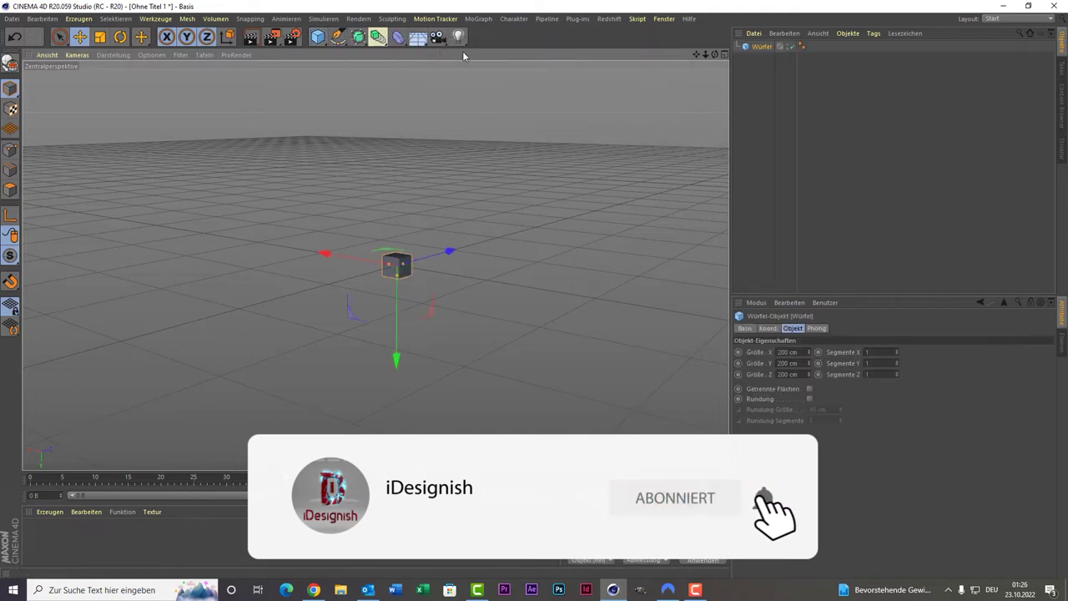
- Set the cube's X, Y and Z size to 100 cm
scroll(294, 284, "up", 3)
scroll(295, 284, "up", 2)
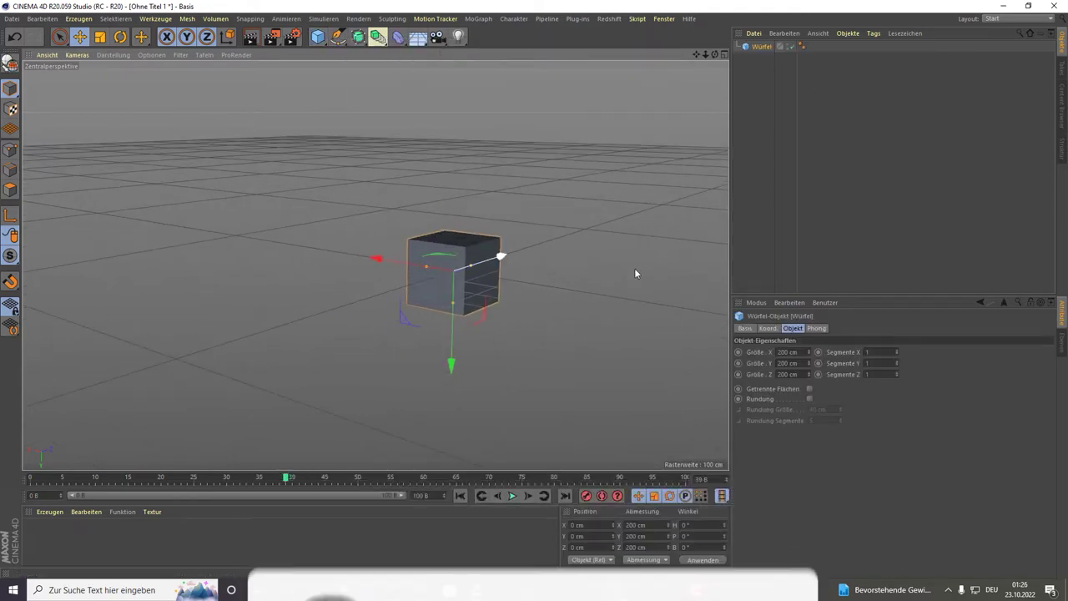
left_click(787, 351)
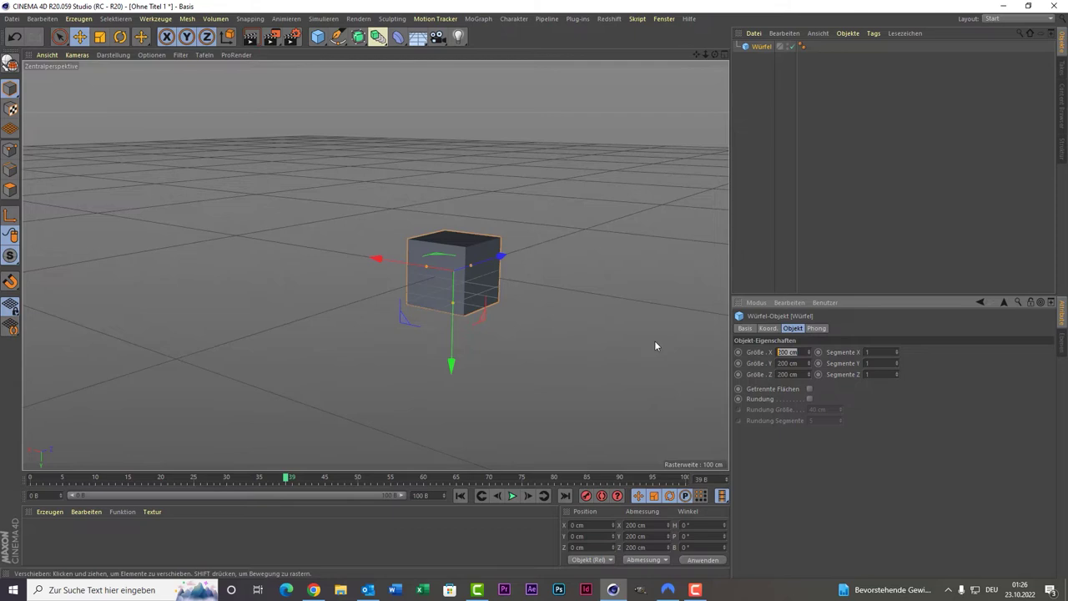
type("300")
key("Return")
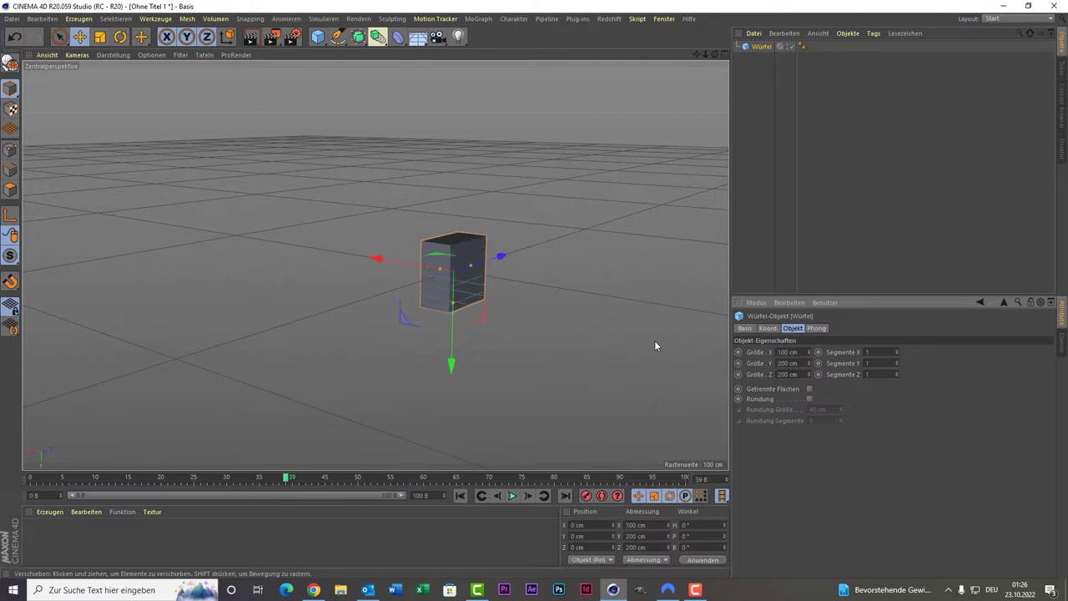
left_click(804, 364)
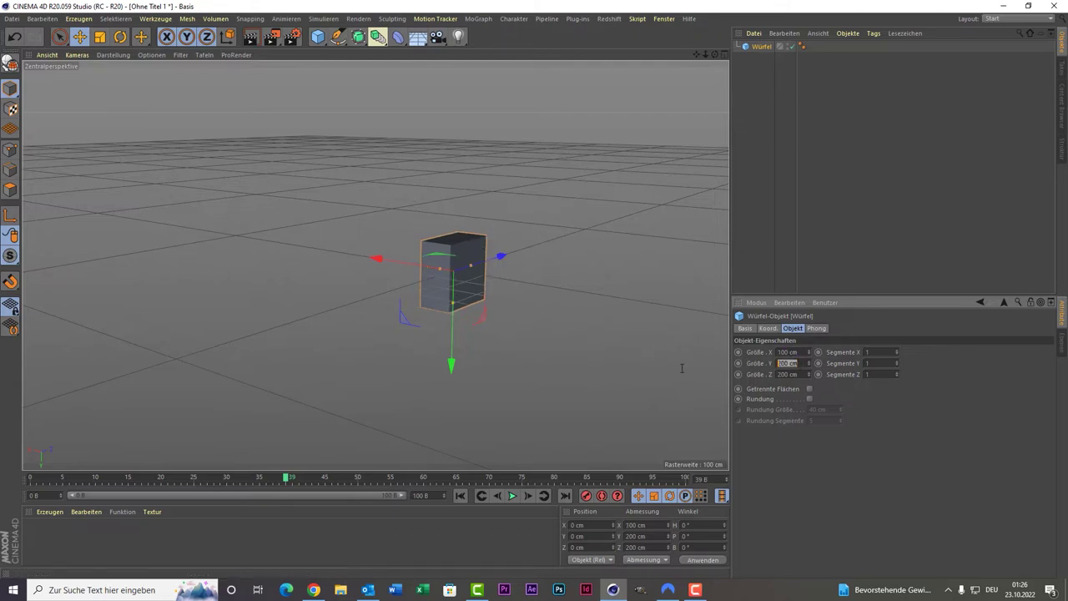
type("100")
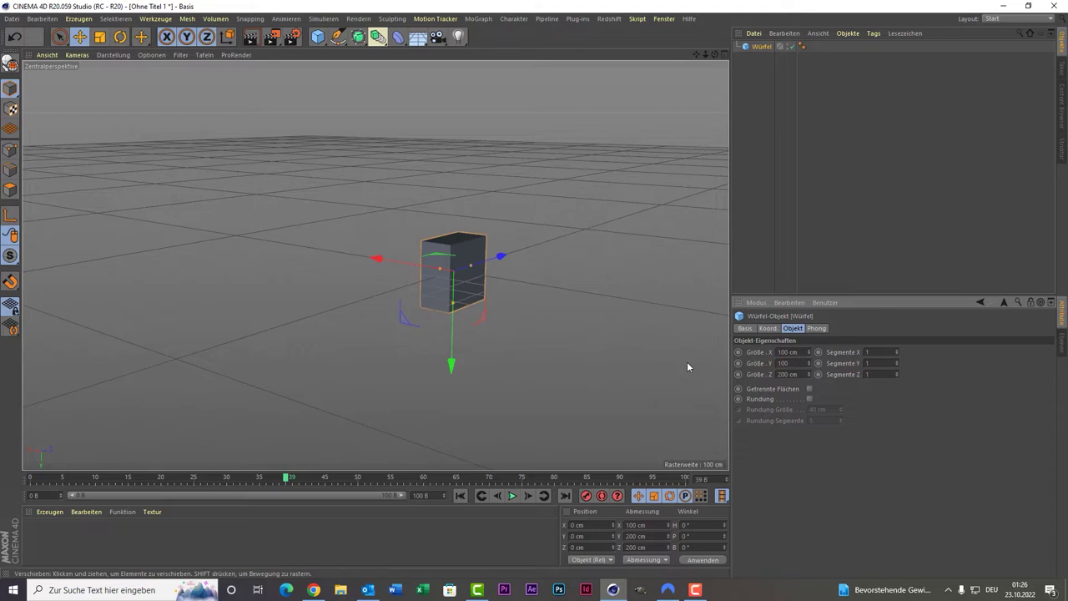
key("Tab")
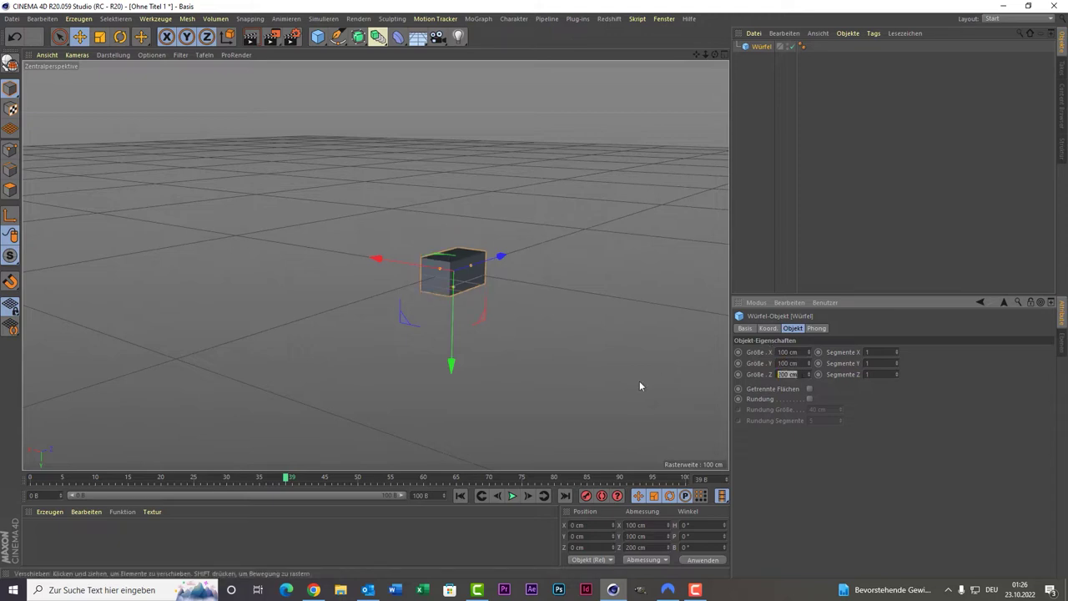
type("100")
key("Return")
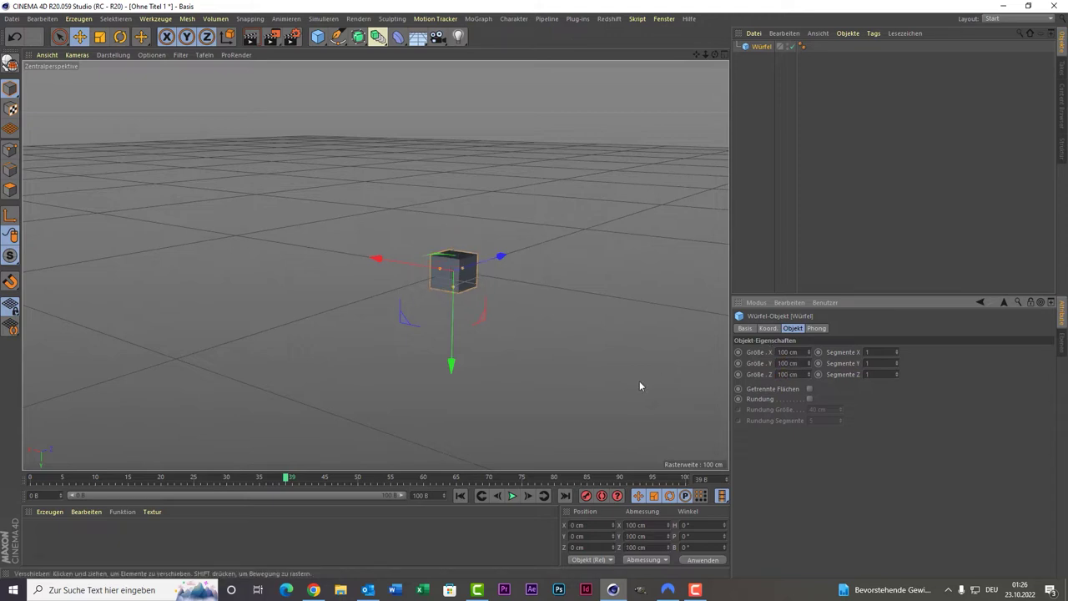
- Enable the cube's edge rounding with a rounding size of 4 cm
scroll(501, 259, "up", 3)
scroll(517, 292, "up", 2)
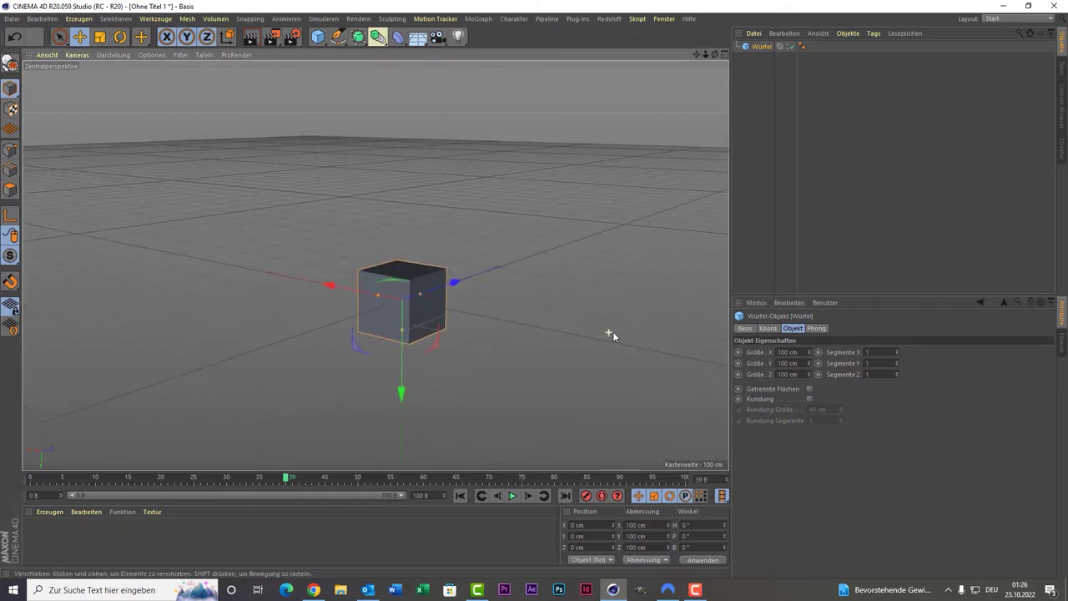
left_click(810, 399)
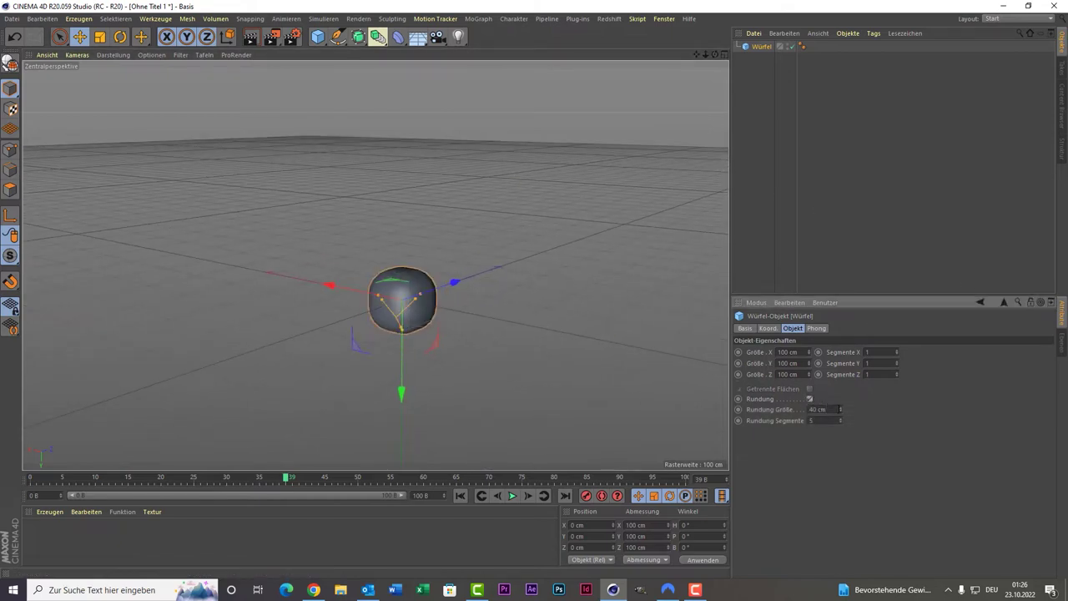
left_click_drag(841, 411, 841, 467)
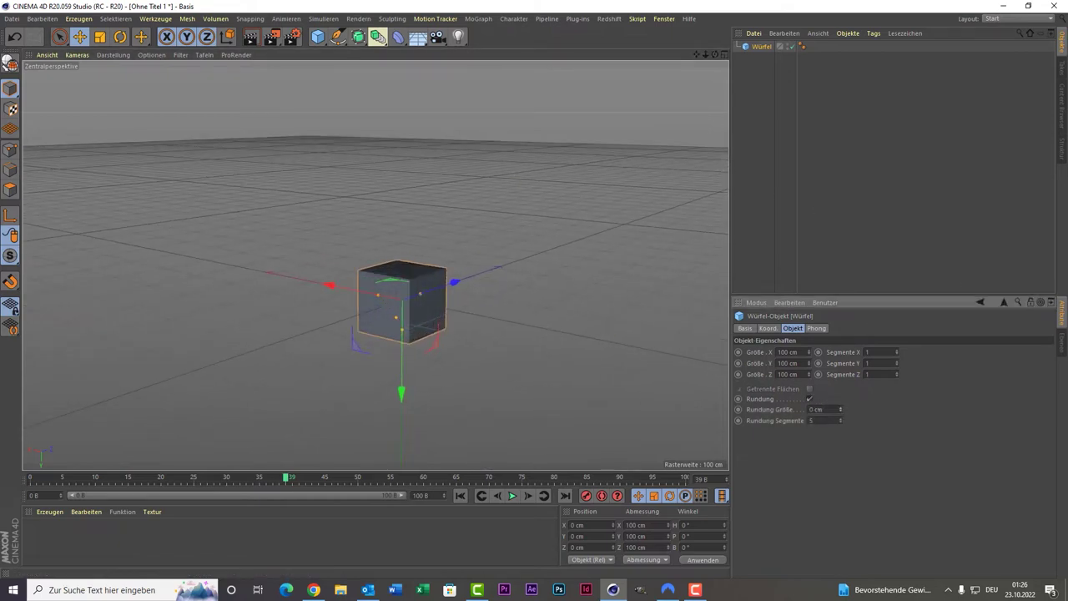
left_click(840, 407)
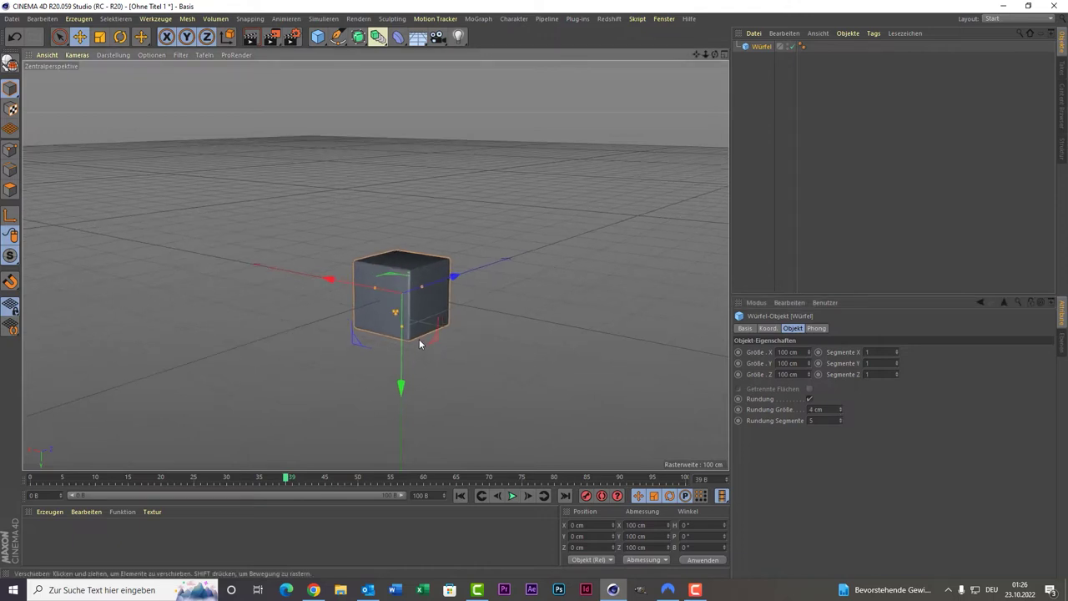
scroll(419, 339, "up", 3)
scroll(419, 339, "down", 2)
scroll(451, 267, "down", 1)
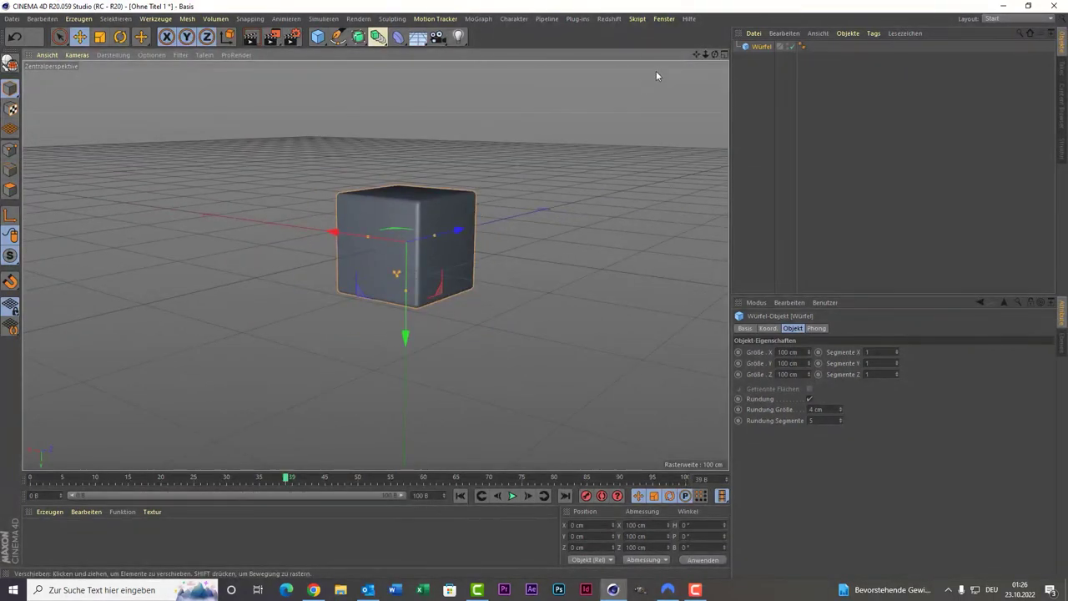
- Duplicate the cube, move the copy right, and round it at 50 cm with 63 segments
left_click_drag(698, 54, 706, 101)
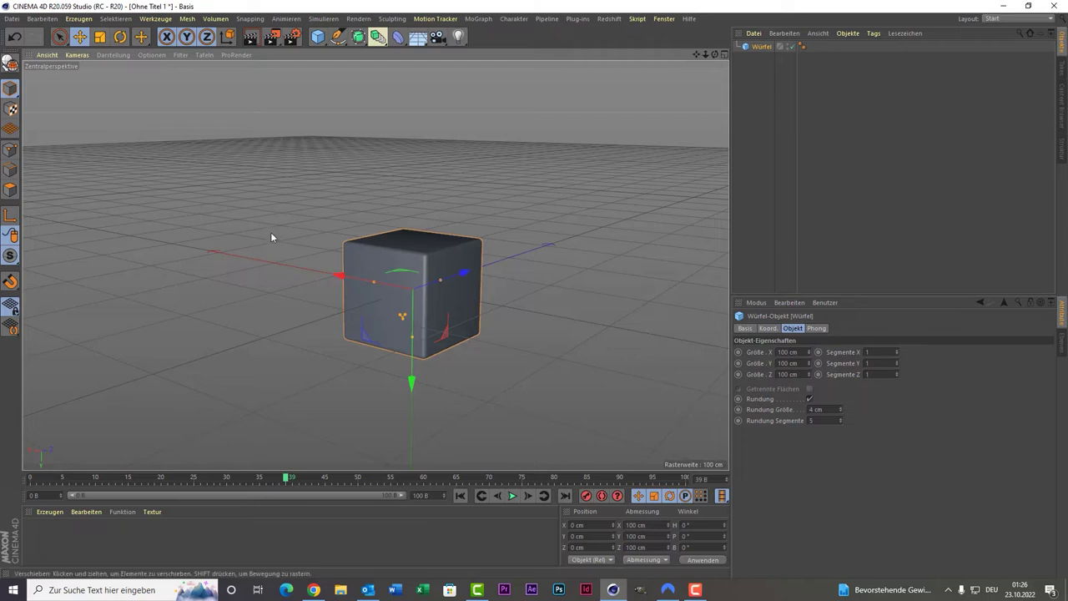
left_click_drag(332, 37, 421, 4)
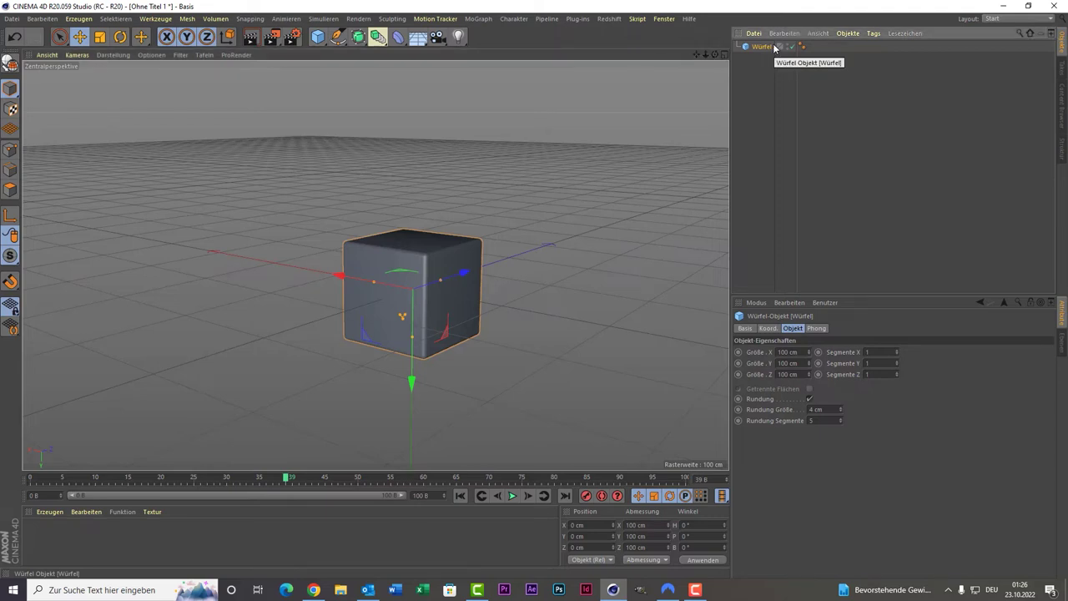
key("ctrl+c")
key("ctrl+v")
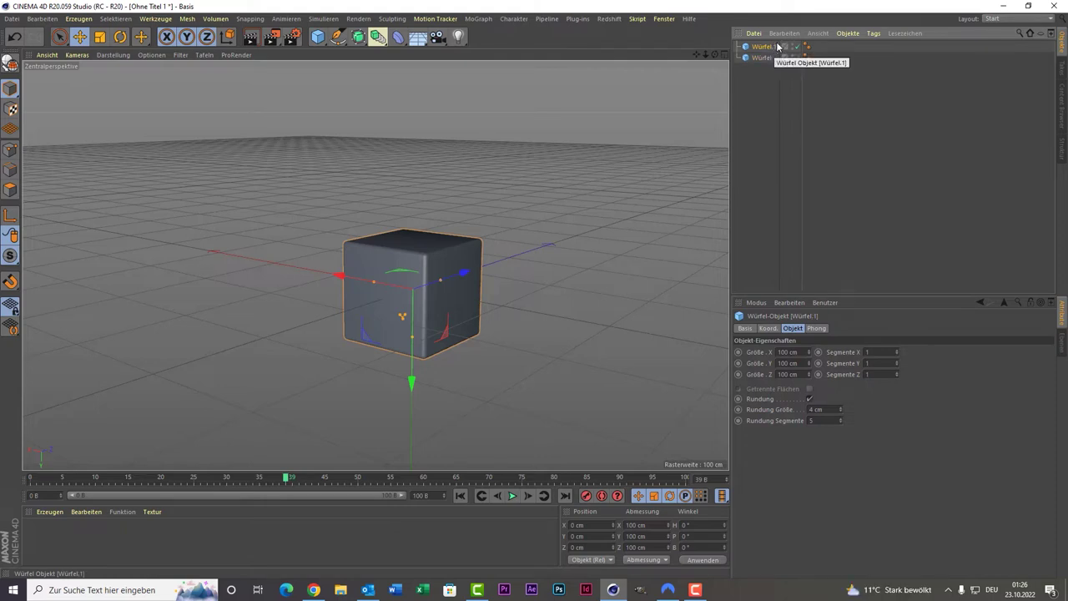
mouse_move(337, 275)
left_mouse_down()
mouse_move(468, 332)
mouse_move(582, 337)
left_mouse_up()
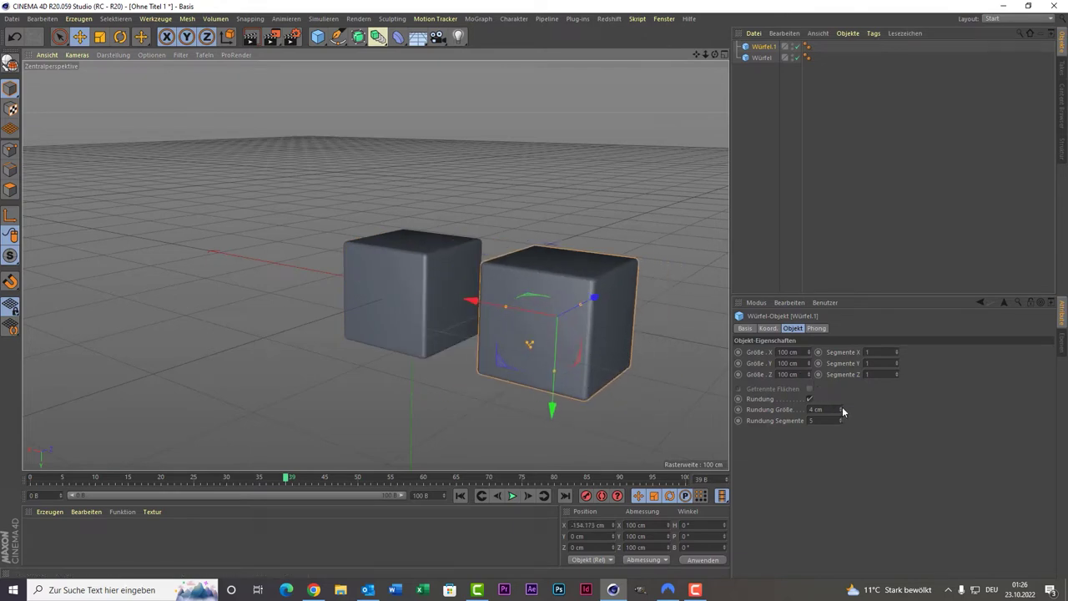
left_click_drag(843, 411, 843, 375)
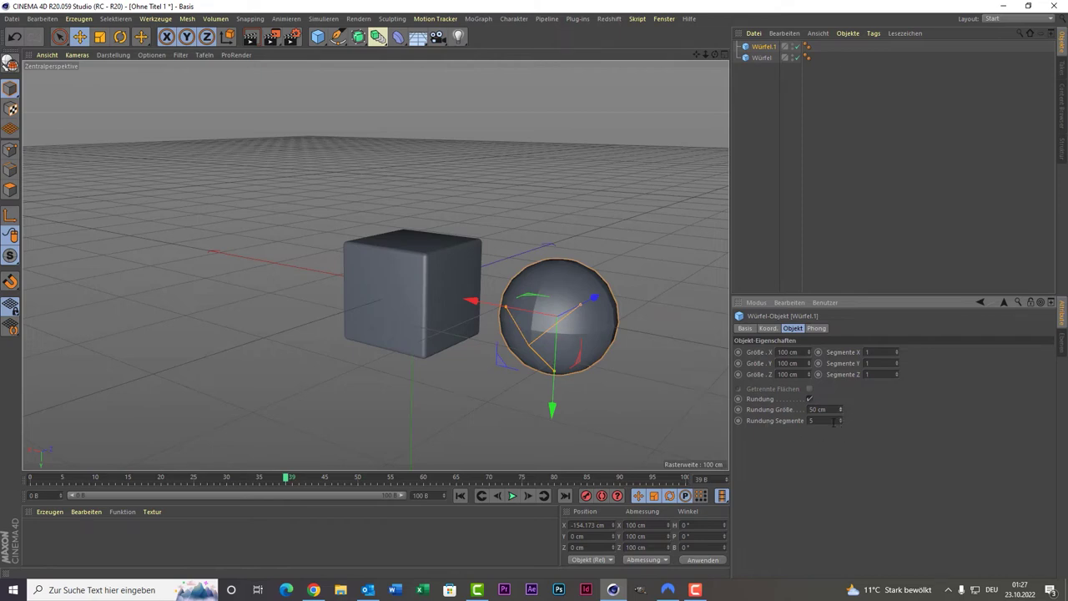
left_click_drag(843, 423, 843, 400)
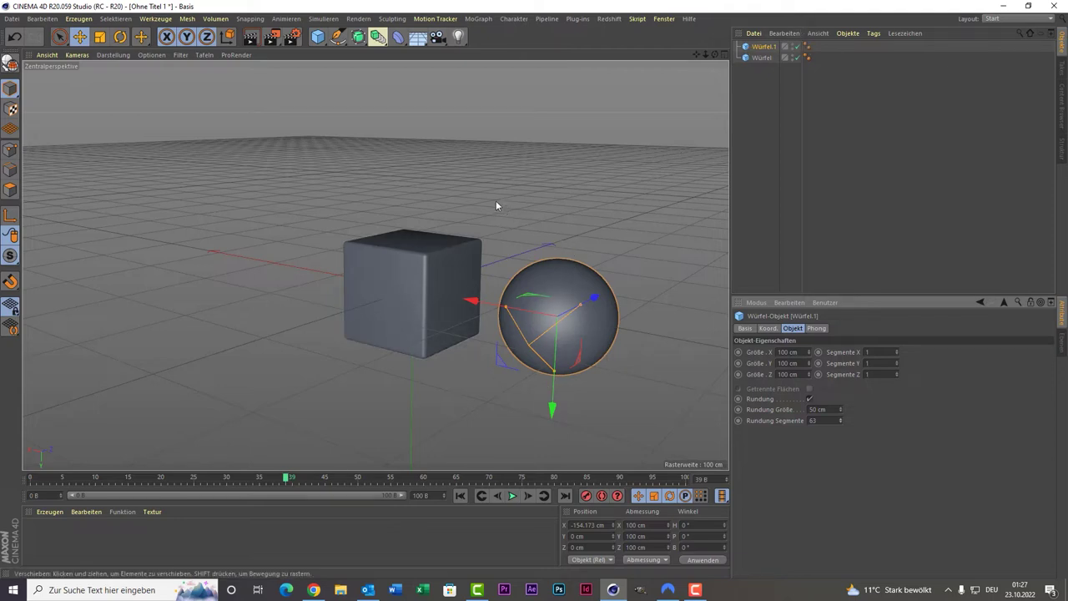
- Add a Klon cloner, parent both cubes under it, and set clones to Blend
left_click(488, 19)
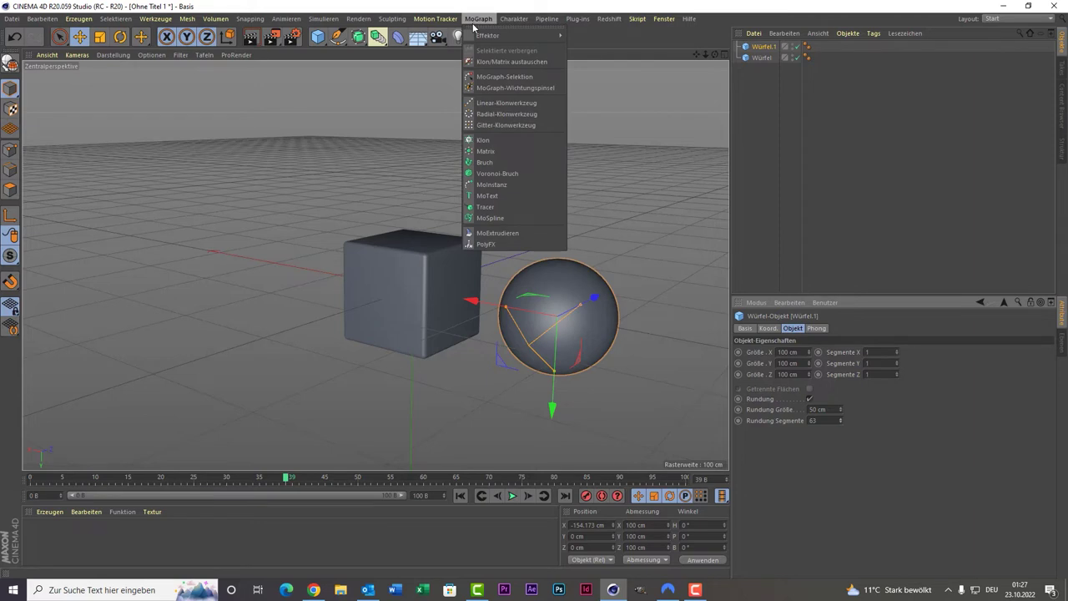
left_click(498, 140)
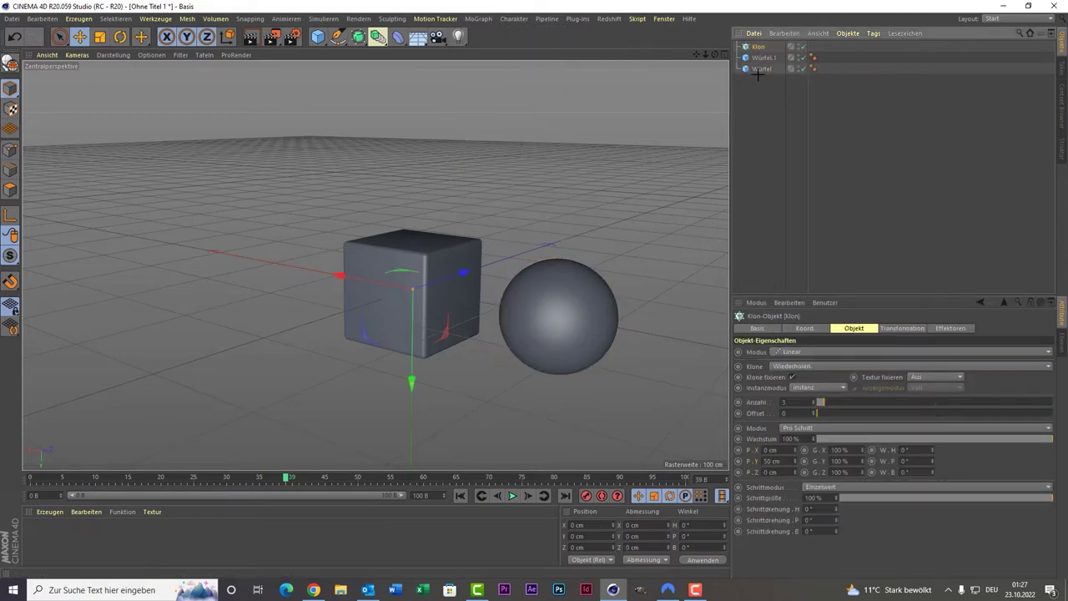
left_click_drag(757, 75, 761, 50)
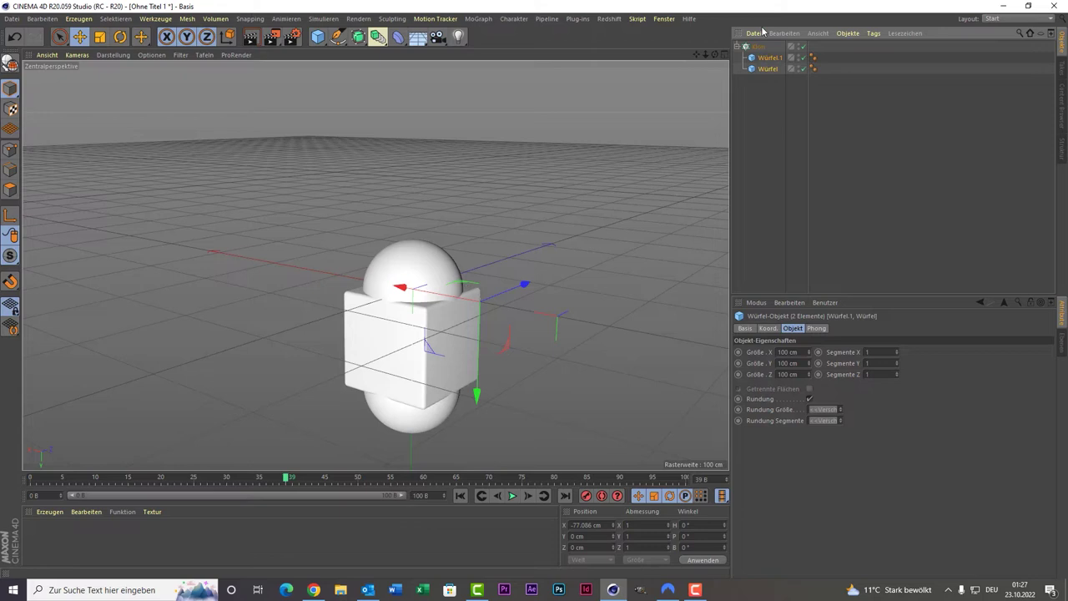
left_click(758, 46)
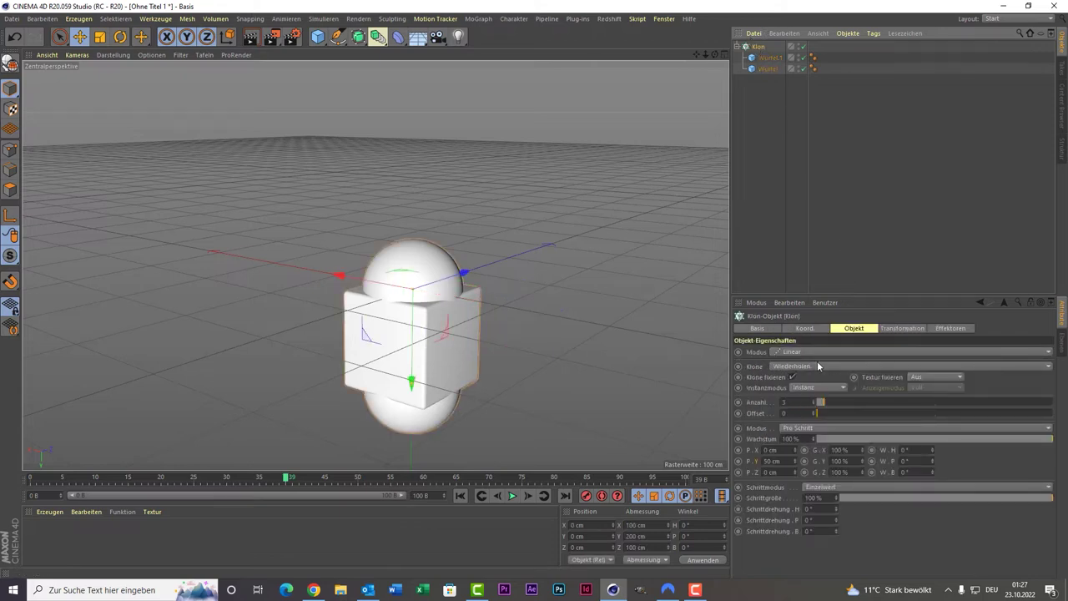
left_click(806, 368)
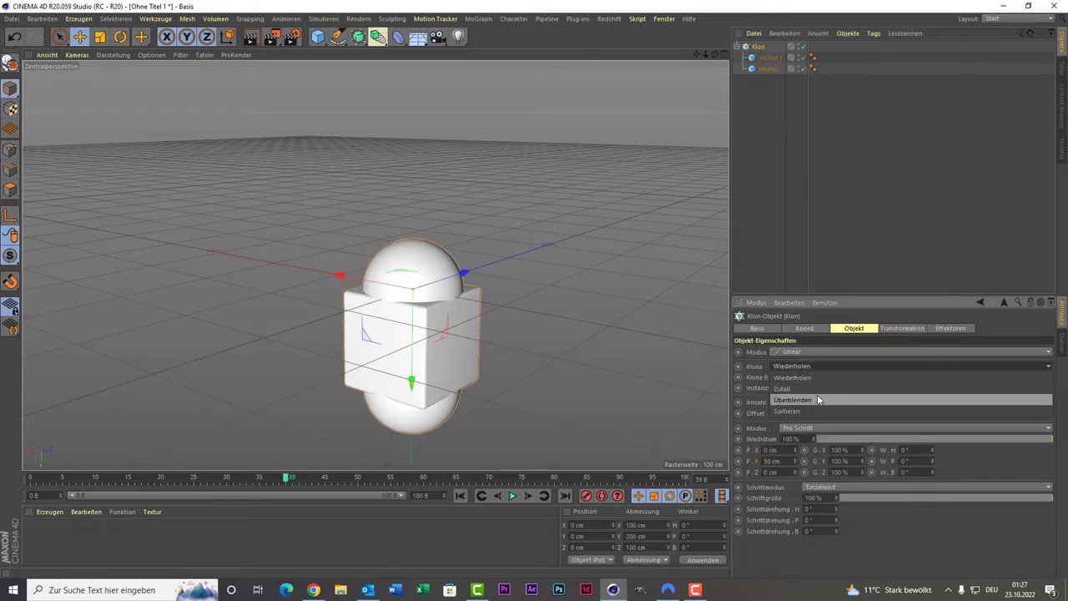
left_click(817, 400)
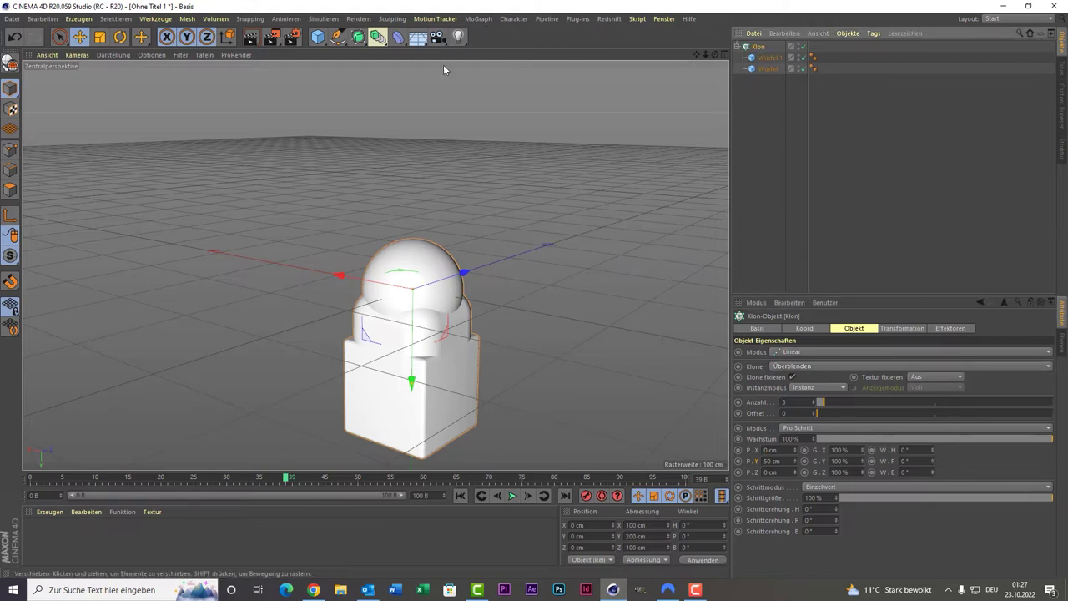
- Add a Simpel (Plain) effector and confirm it is listed on the cloner's Effectors tab
left_click(487, 23)
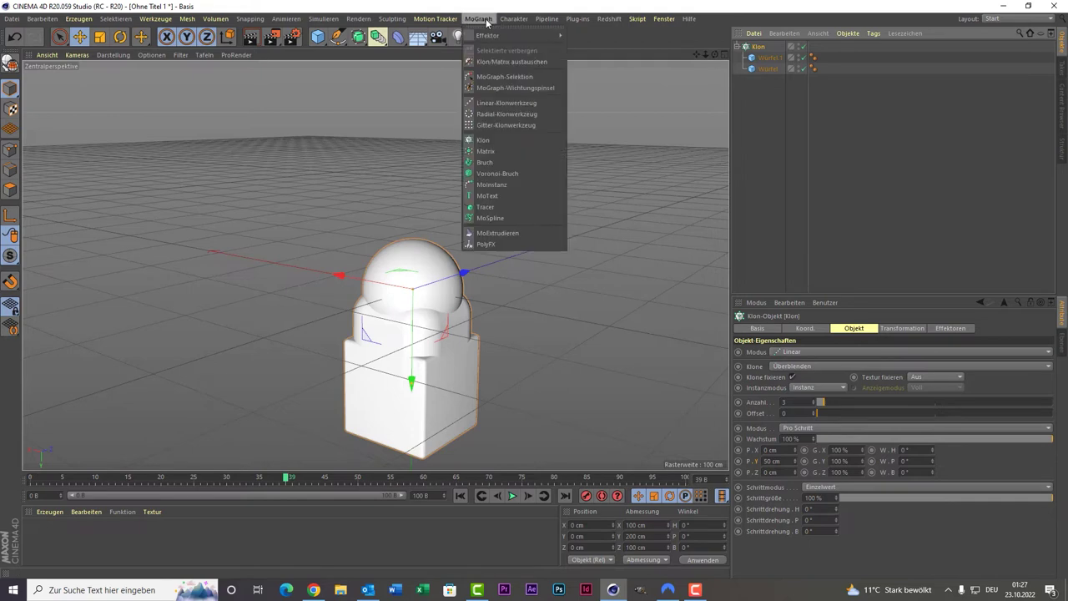
mouse_move(514, 35)
left_click(589, 54)
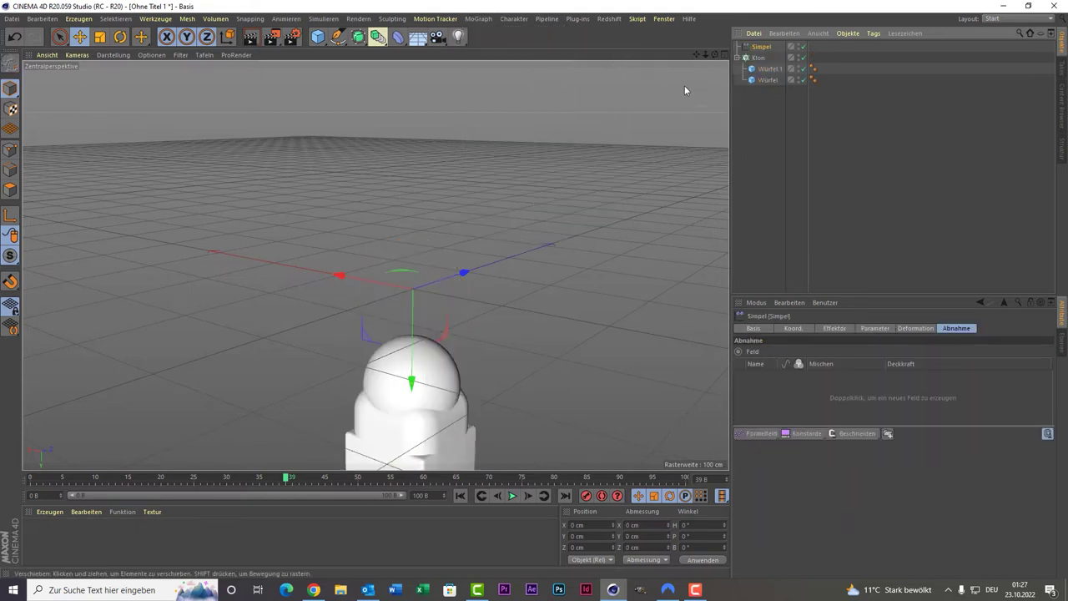
mouse_move(692, 54)
left_mouse_down()
mouse_move(692, 100)
mouse_move(394, 383)
left_mouse_up()
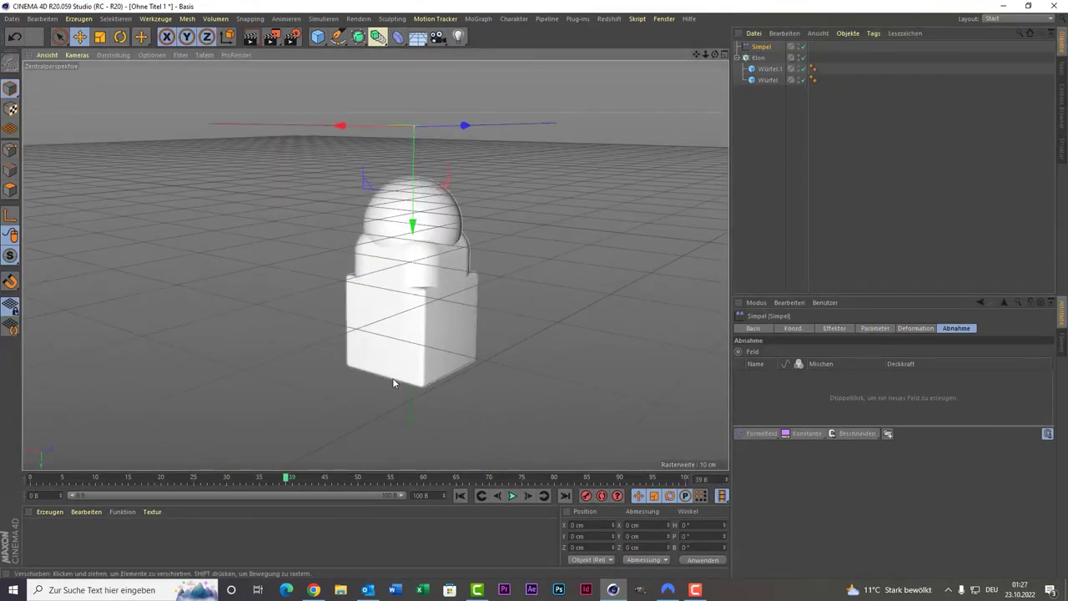
left_click(758, 58)
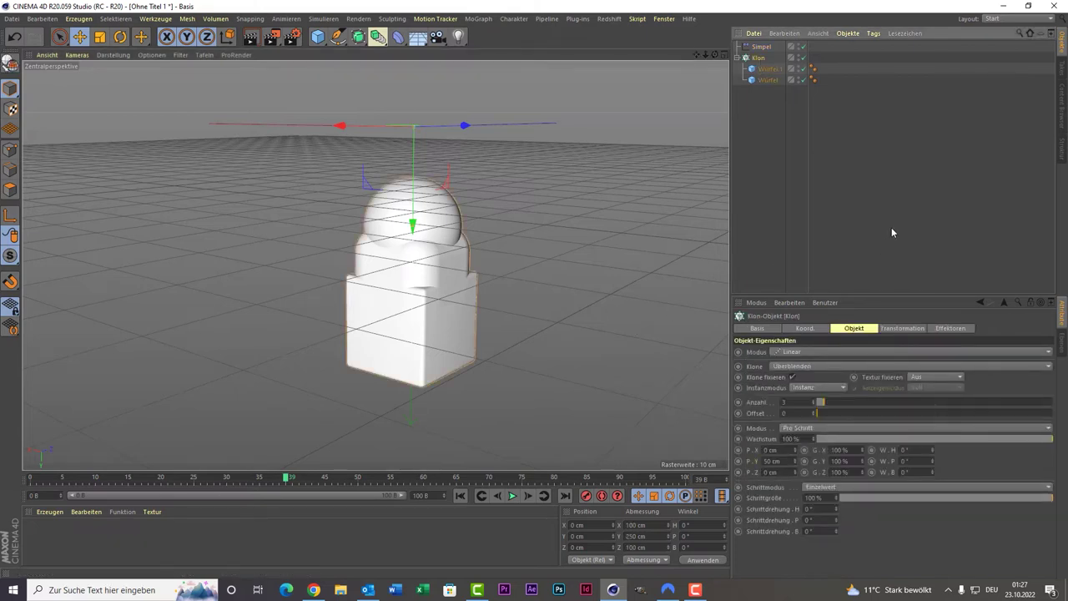
left_click(938, 331)
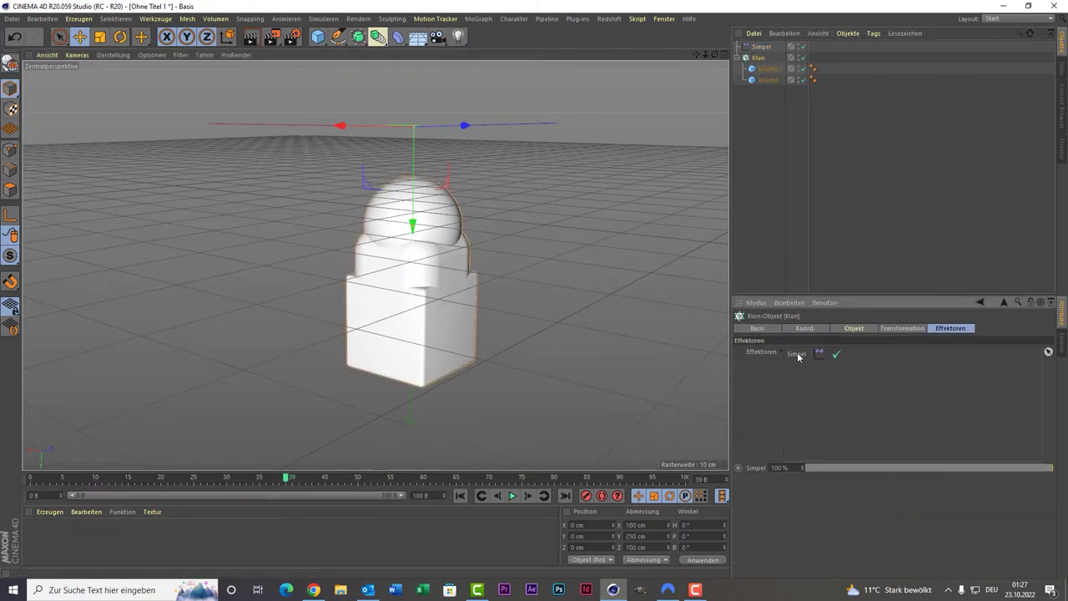
left_click(754, 122)
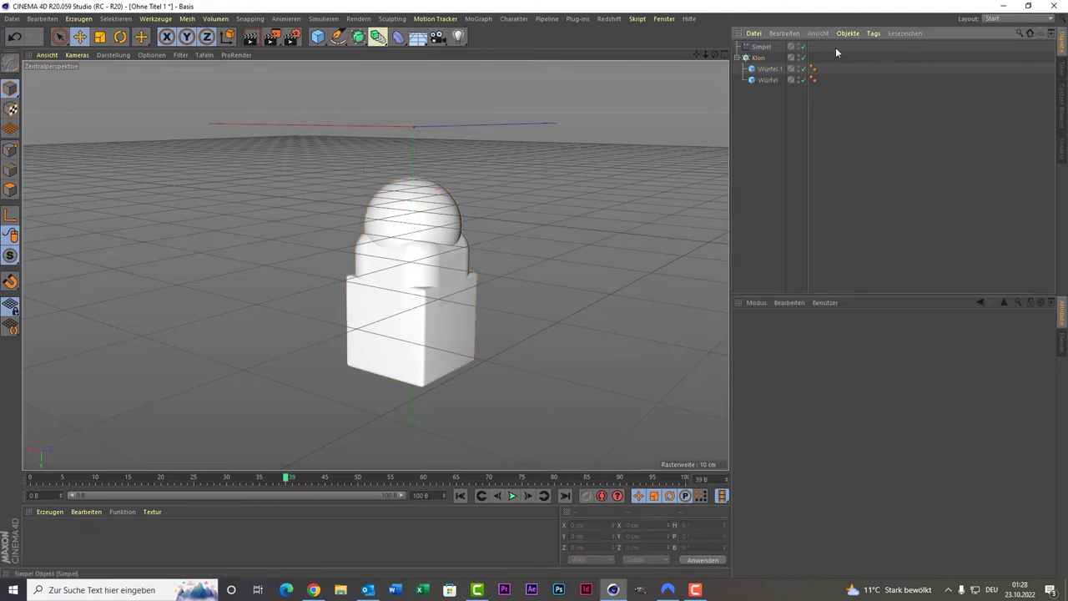
left_click(760, 59)
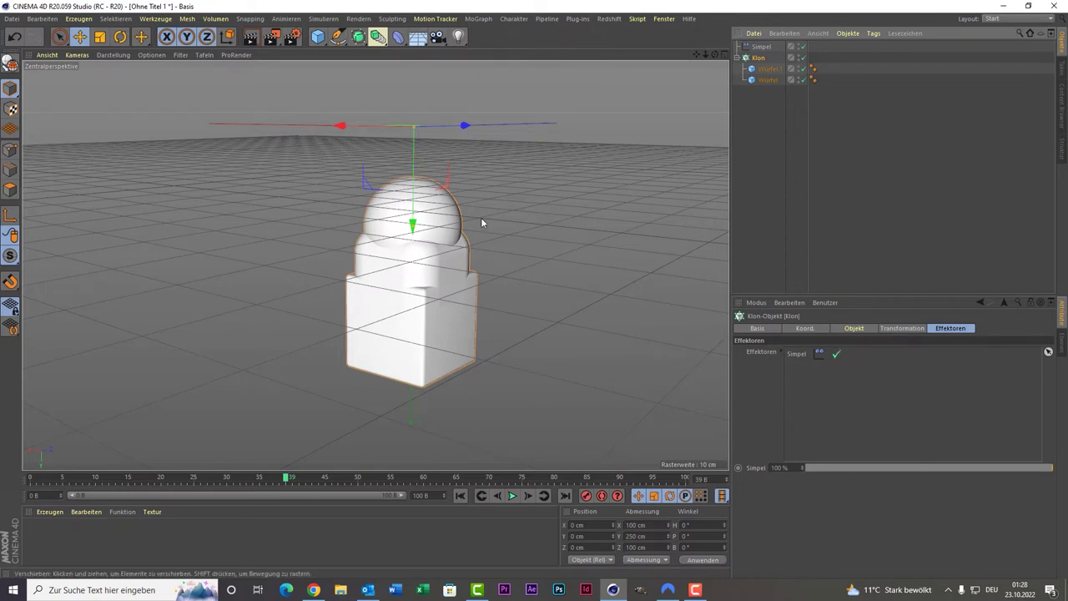
- Uncheck Position on the Simpel effector and raise Klone ändern to 64%
left_click(761, 54)
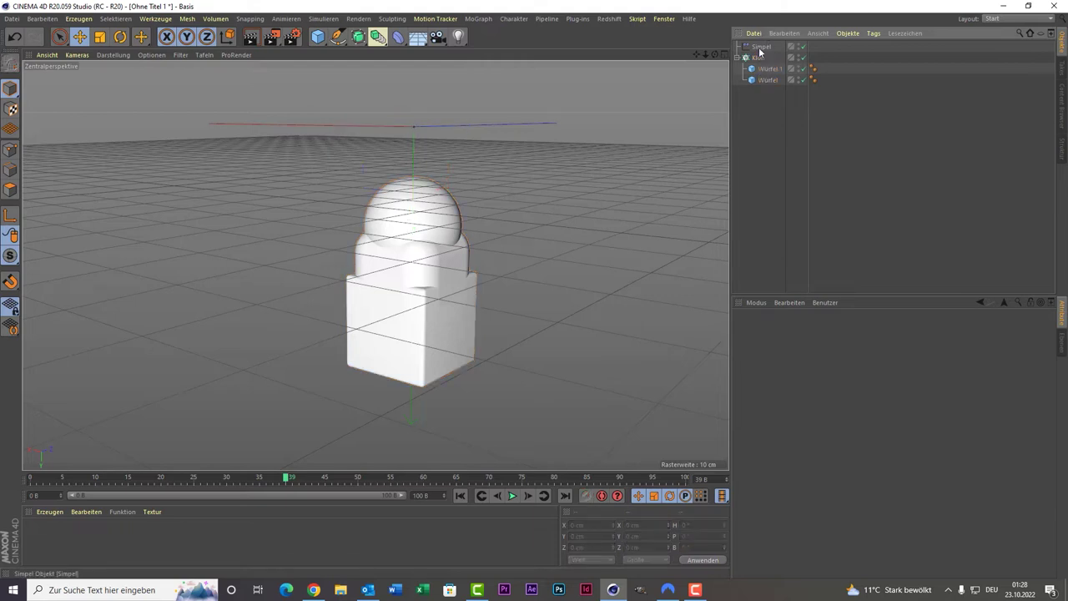
left_click(761, 47)
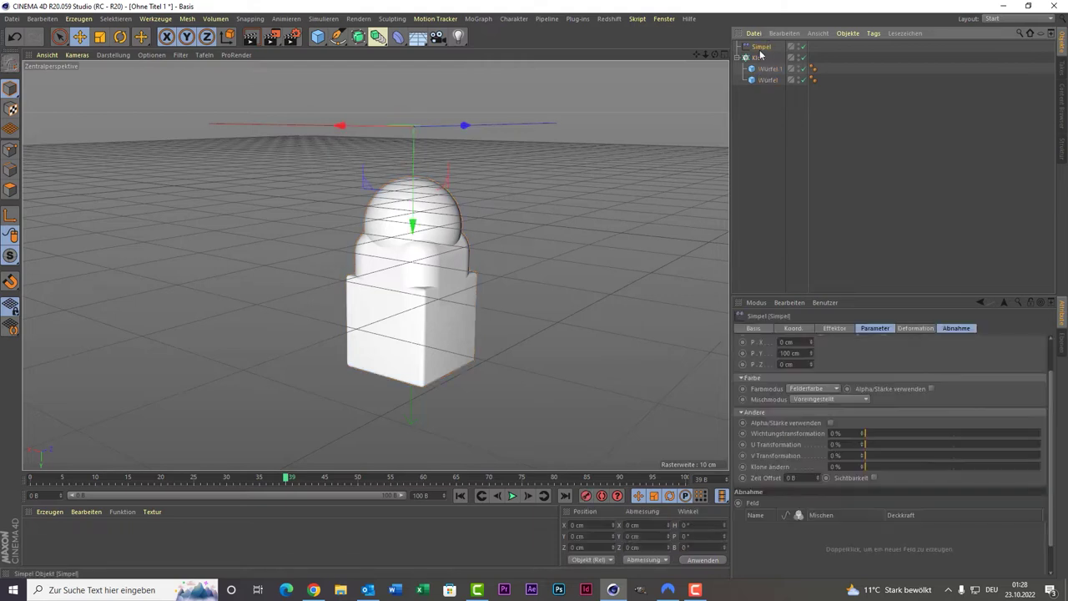
left_click(844, 329)
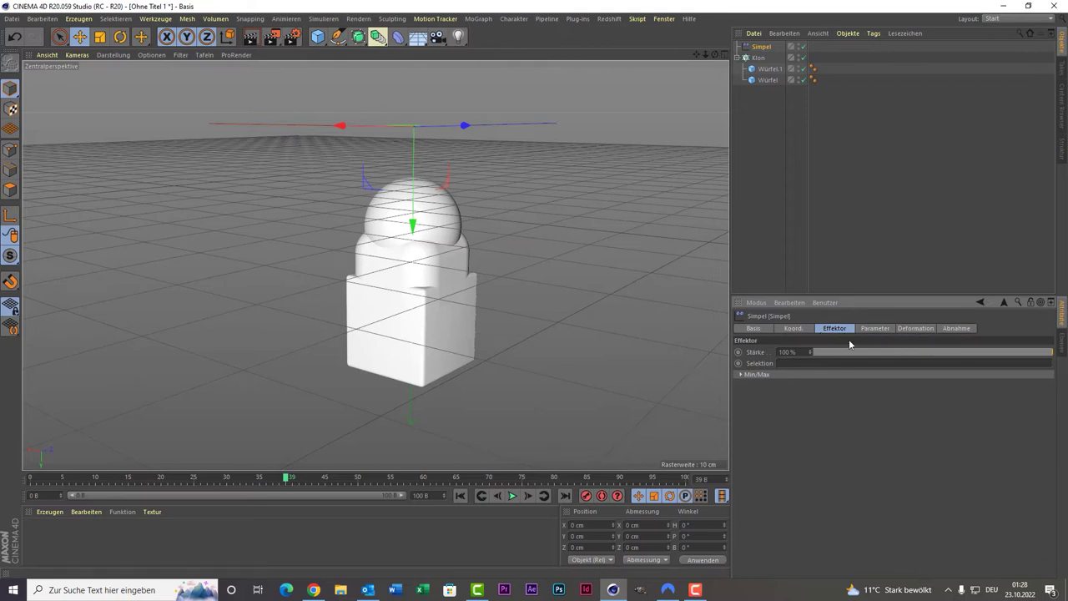
left_click(885, 329)
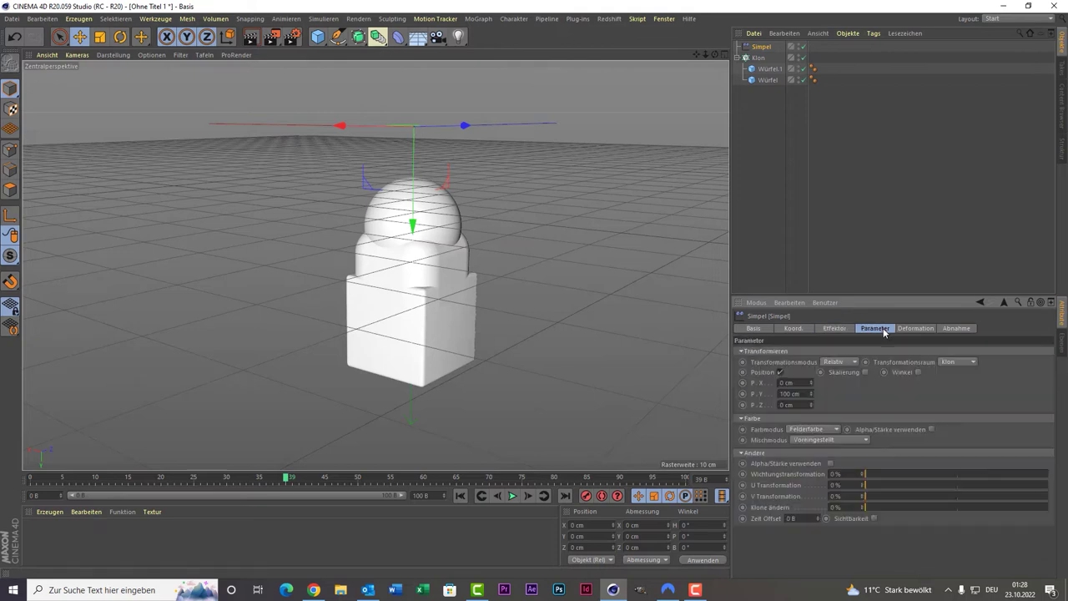
left_click(780, 372)
left_click(780, 372)
left_click(781, 373)
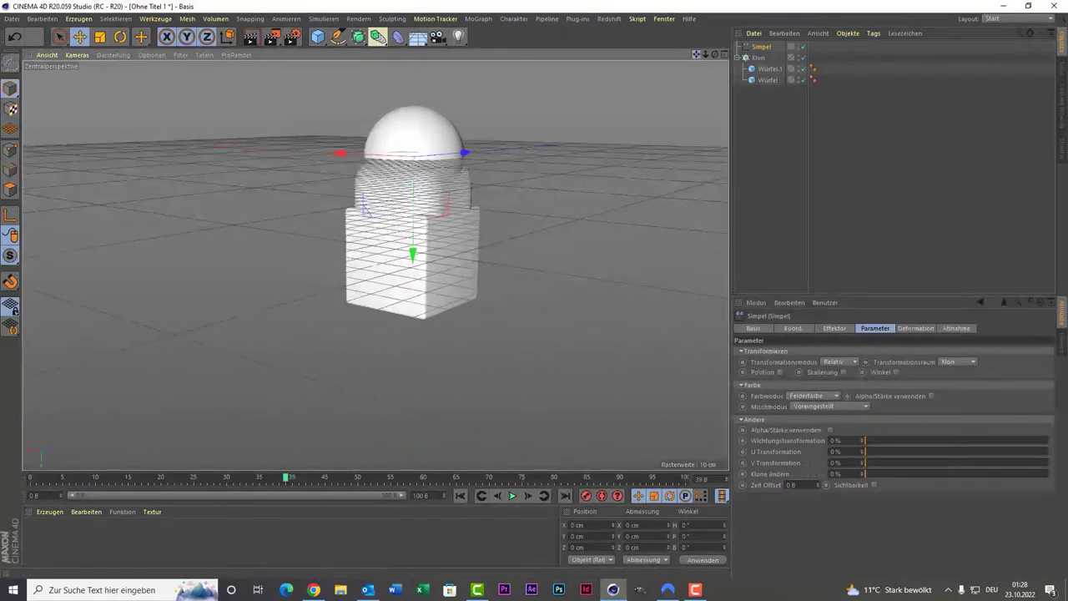
left_click_drag(696, 55, 706, 129)
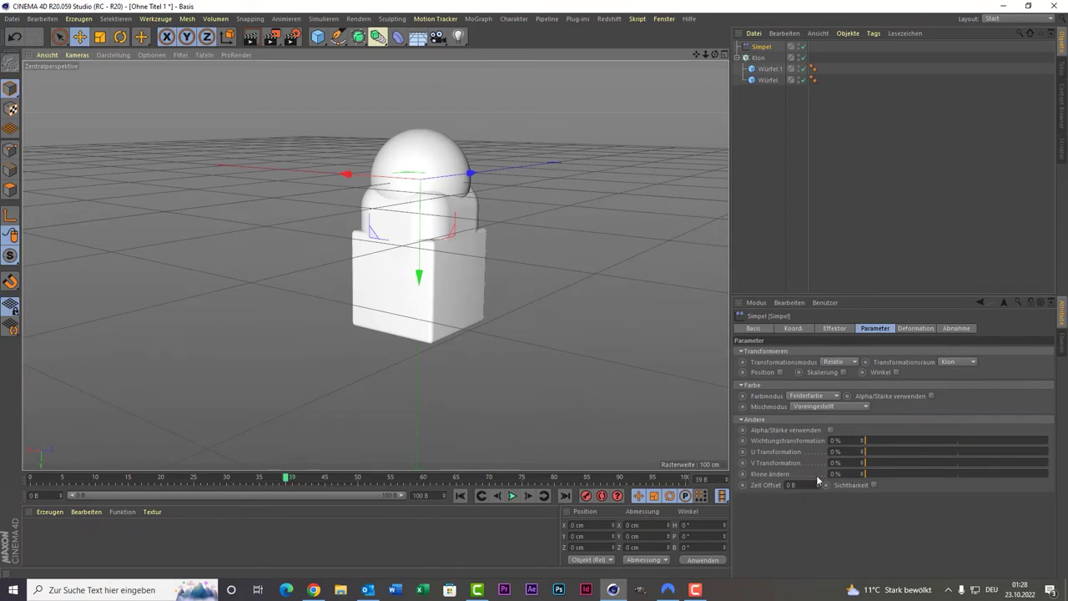
mouse_move(874, 480)
left_mouse_down()
mouse_move(992, 484)
mouse_move(882, 492)
mouse_move(983, 486)
left_mouse_up()
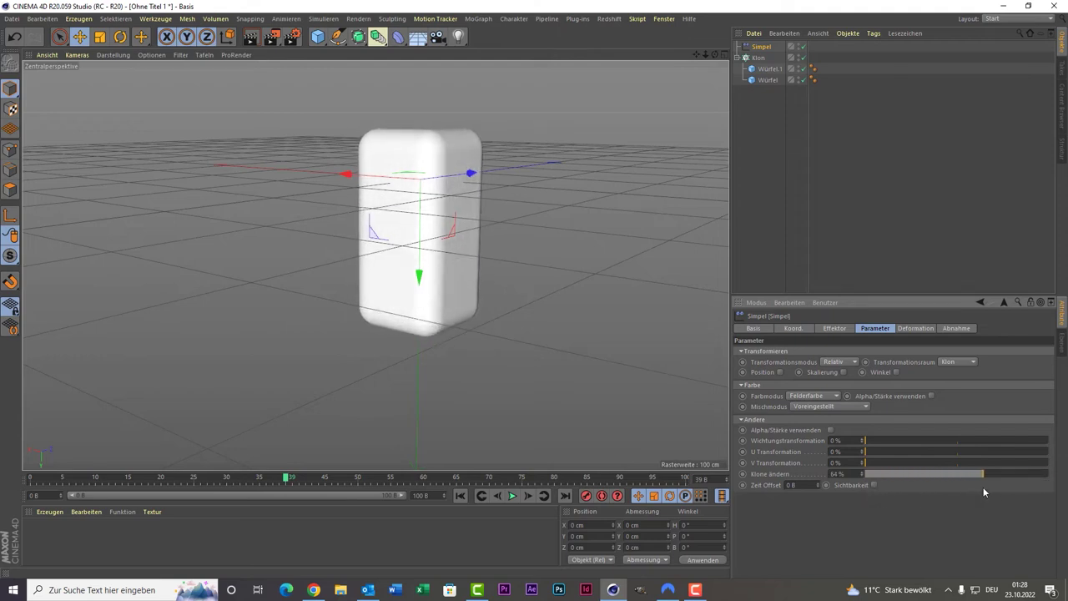
left_click(758, 58)
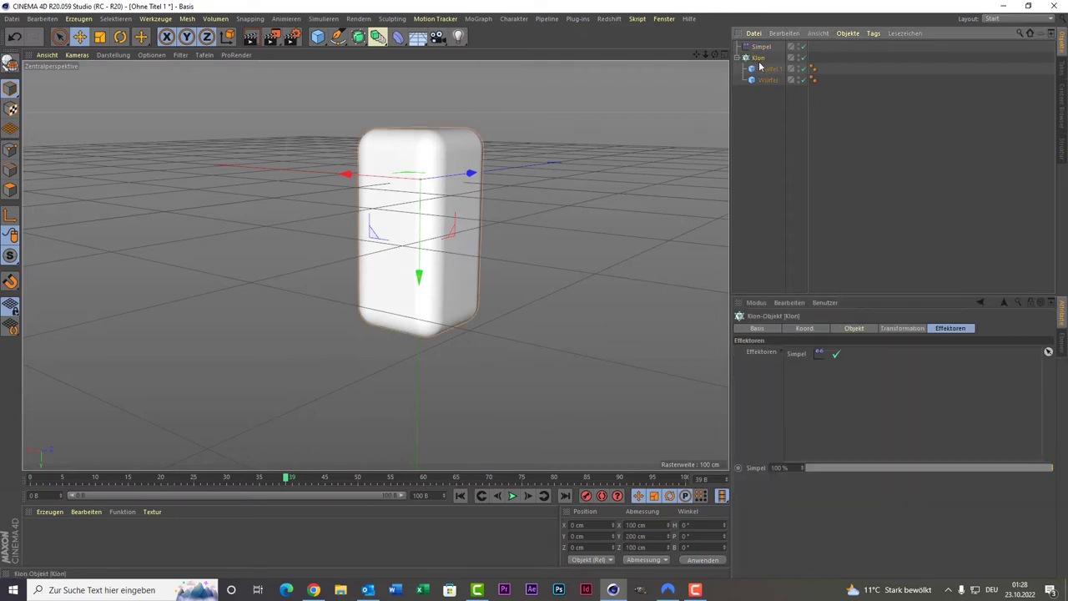
- Set the cloner's P.Y spacing to 240 cm and frame the view on the clones
left_click(842, 332)
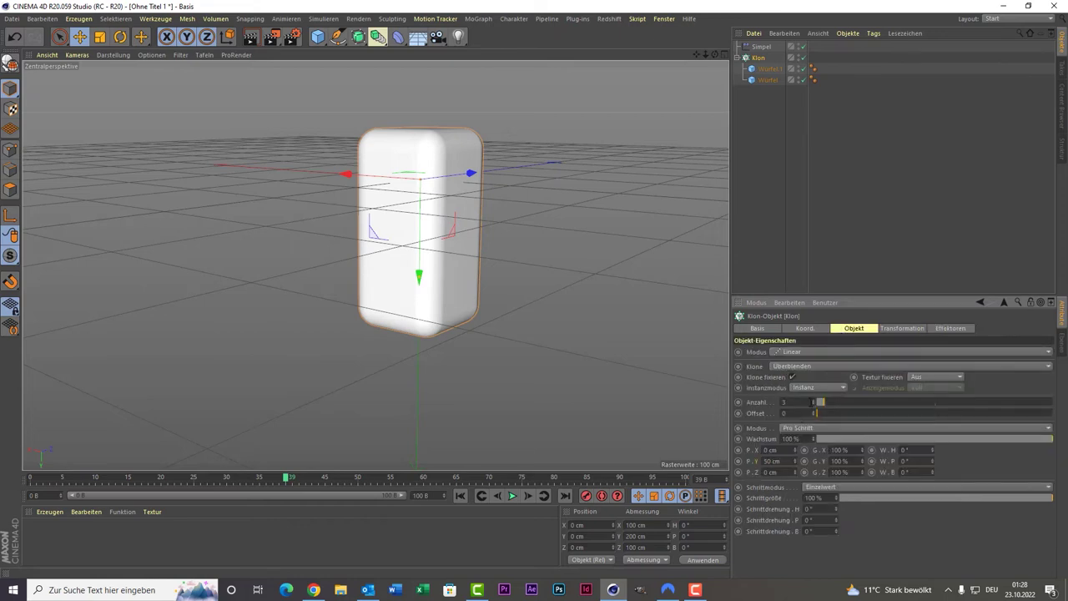
left_click(785, 461)
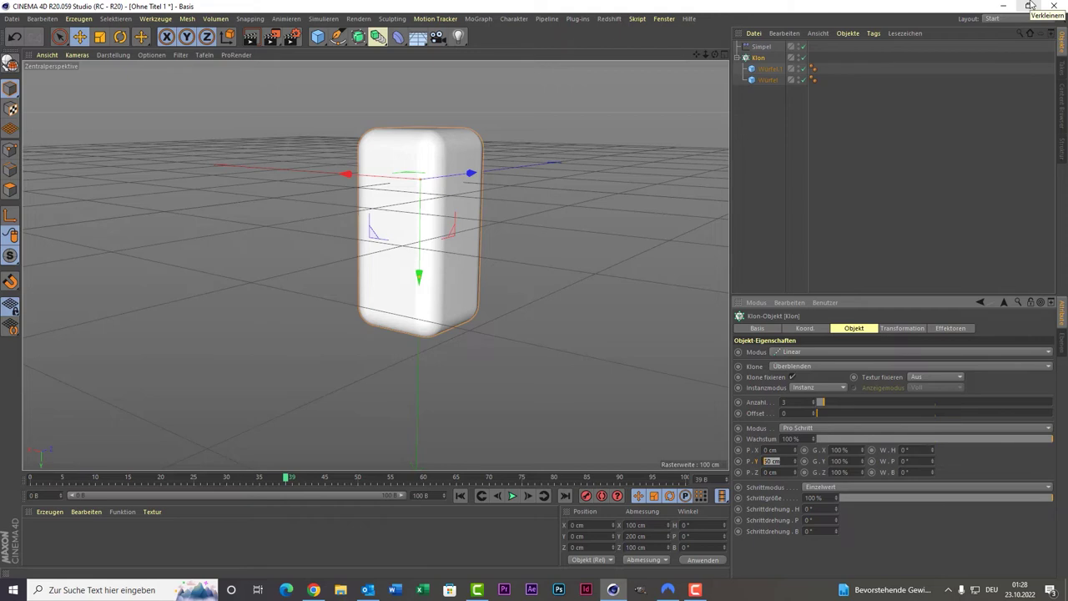
key("BackSpace")
type("0")
key("Return")
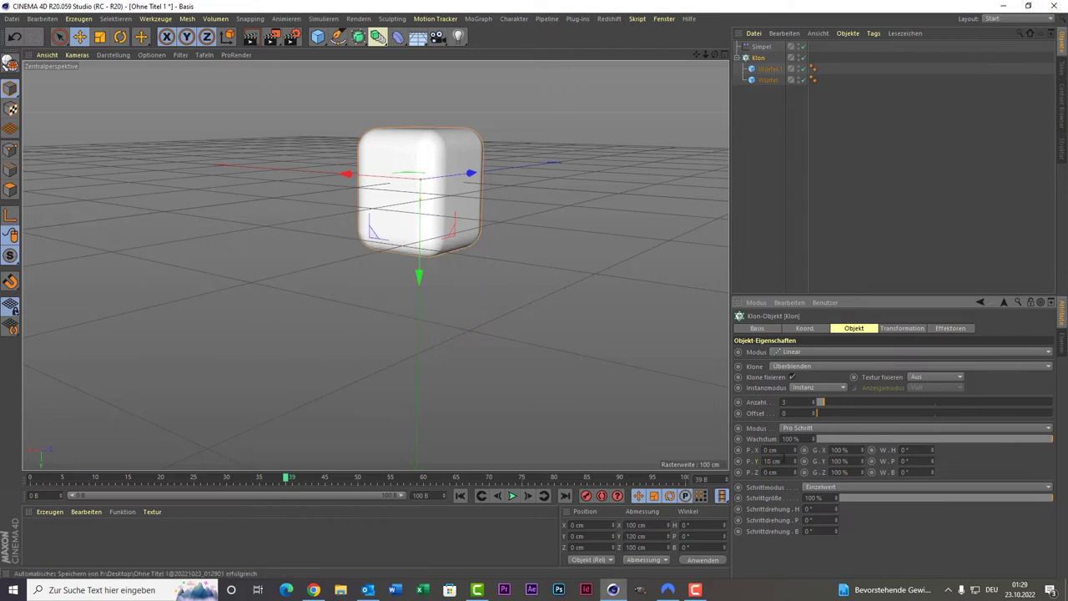
mouse_move(721, 349)
left_mouse_down("alt")
mouse_move(538, 128)
mouse_move(614, 64)
mouse_move(714, 38)
mouse_move(374, 265)
mouse_move(605, 133)
mouse_move(614, 108)
mouse_move(667, 377)
mouse_move(613, 286)
mouse_move(649, 232)
mouse_move(625, 195)
left_mouse_up("alt")
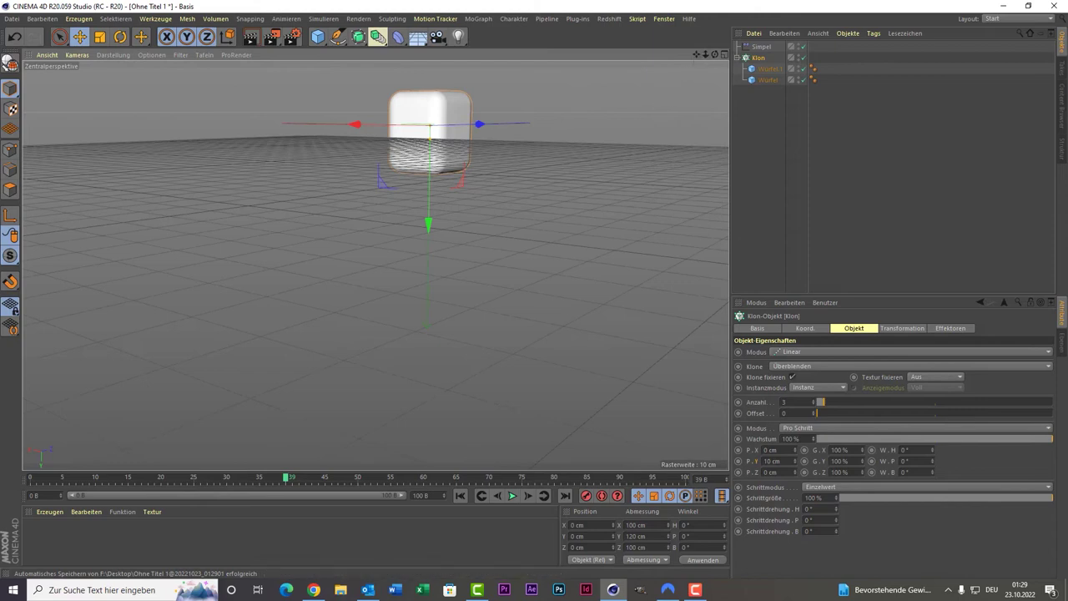
left_click_drag(696, 54, 375, 264)
key("h")
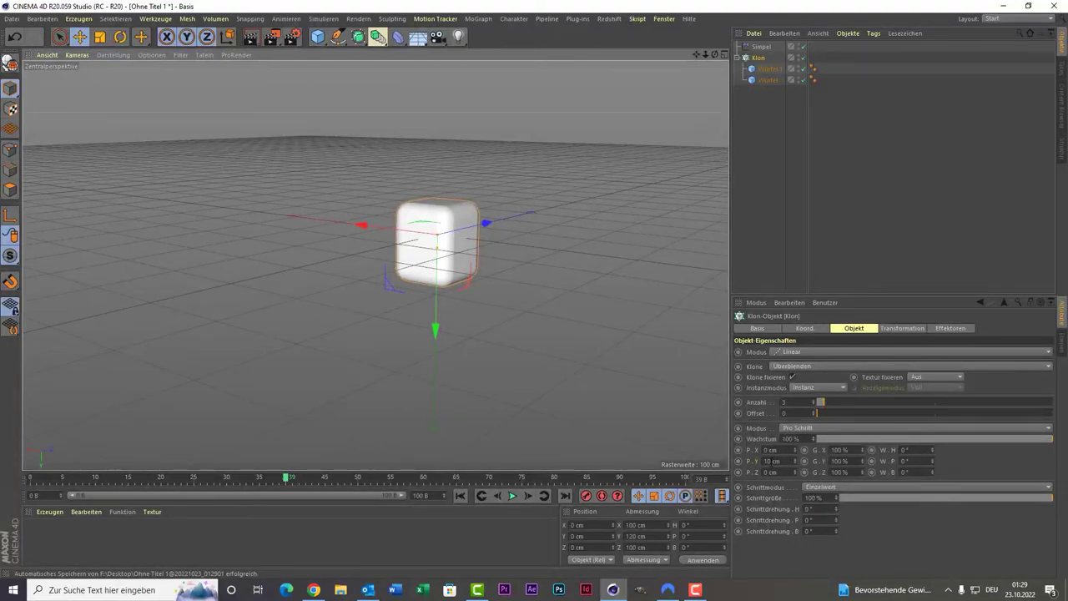
type("0")
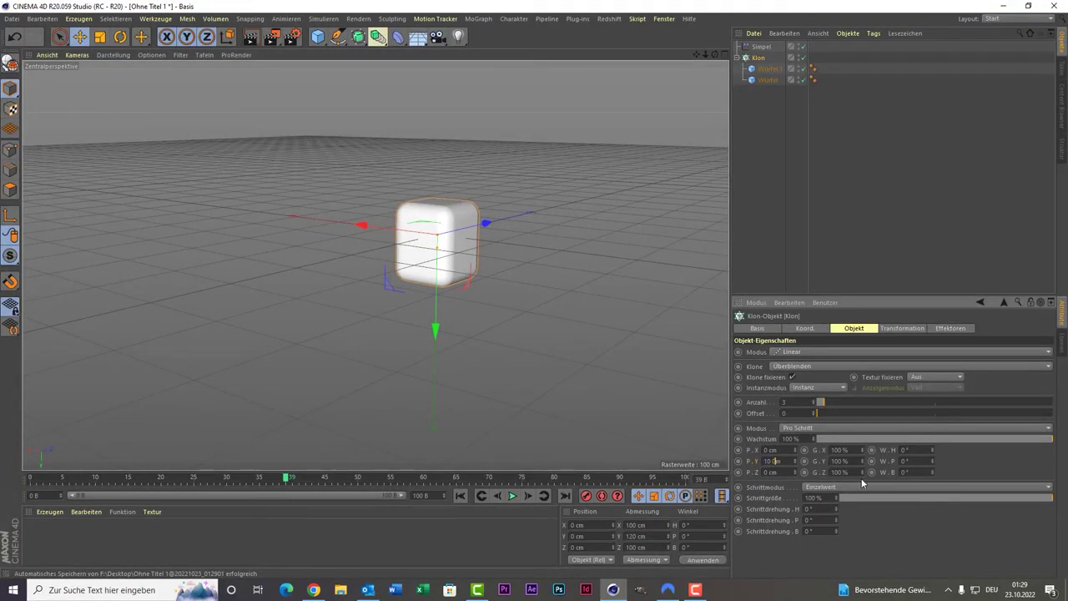
type("248")
key("Return")
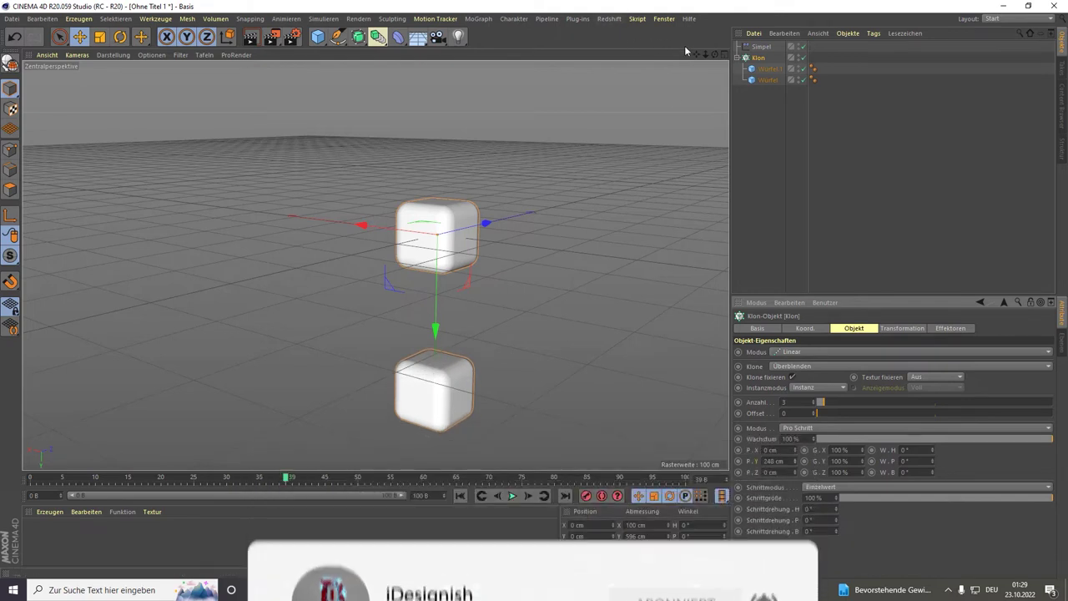
- Set the cloner's Anzahl to 10, stacking ten clones 248 cm apart
mouse_move(375, 317)
left_mouse_down("alt")
mouse_move(375, 265)
mouse_move(629, 180)
left_mouse_up("alt")
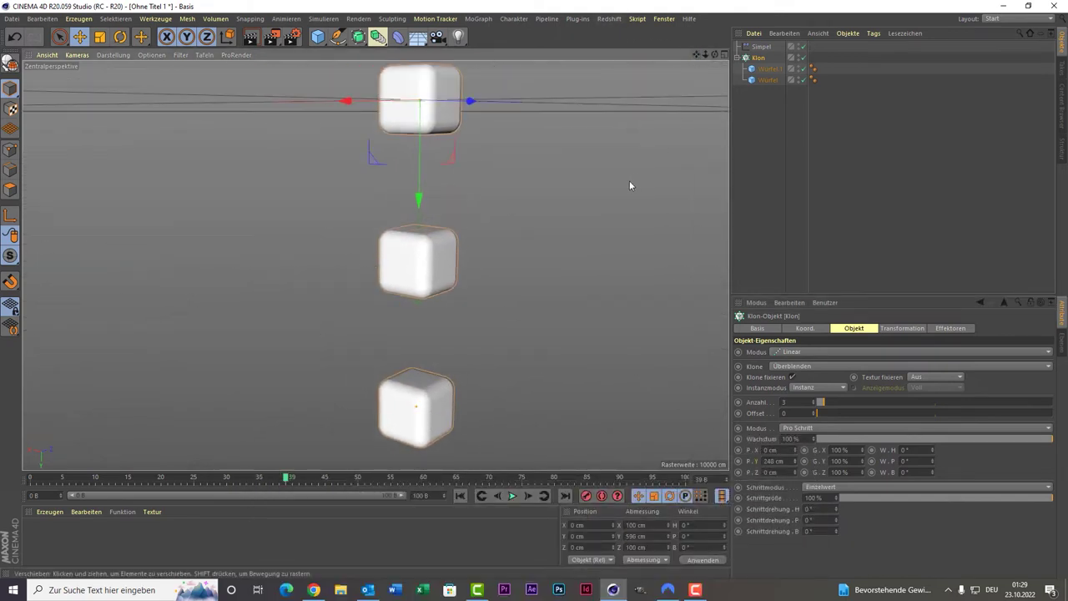
scroll(615, 168, "down", 5)
scroll(621, 70, "up", 3)
scroll(624, 76, "up", 2)
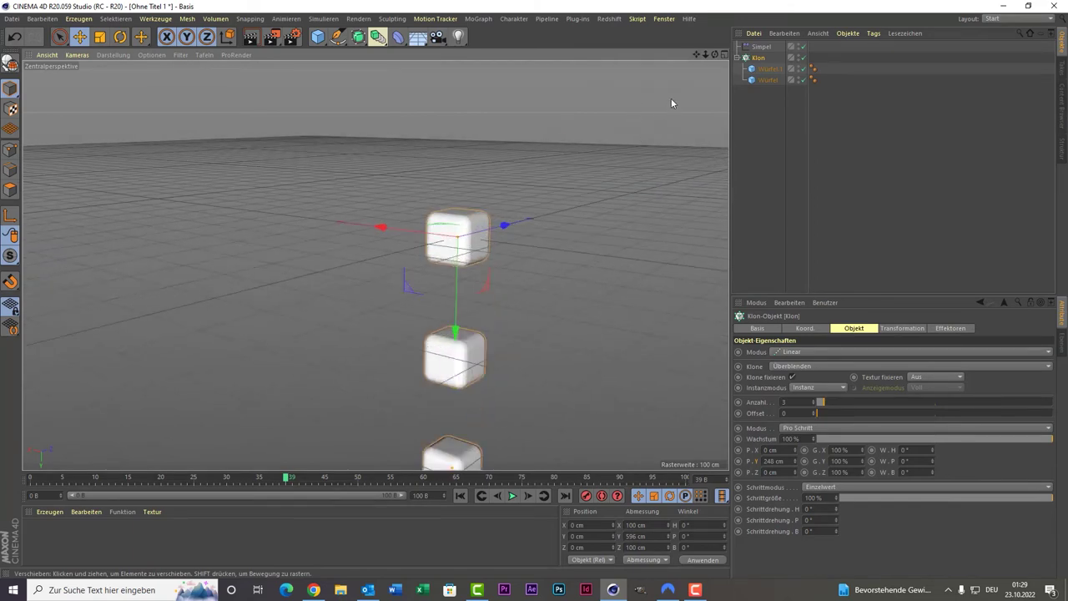
left_click_drag(375, 262, 374, 250, "alt")
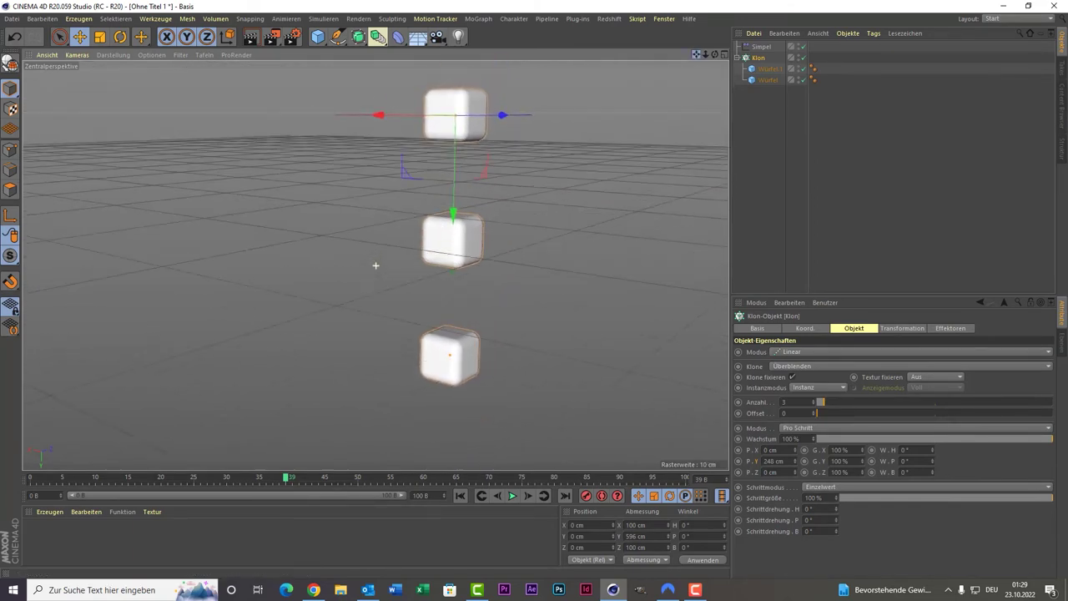
left_click(795, 401)
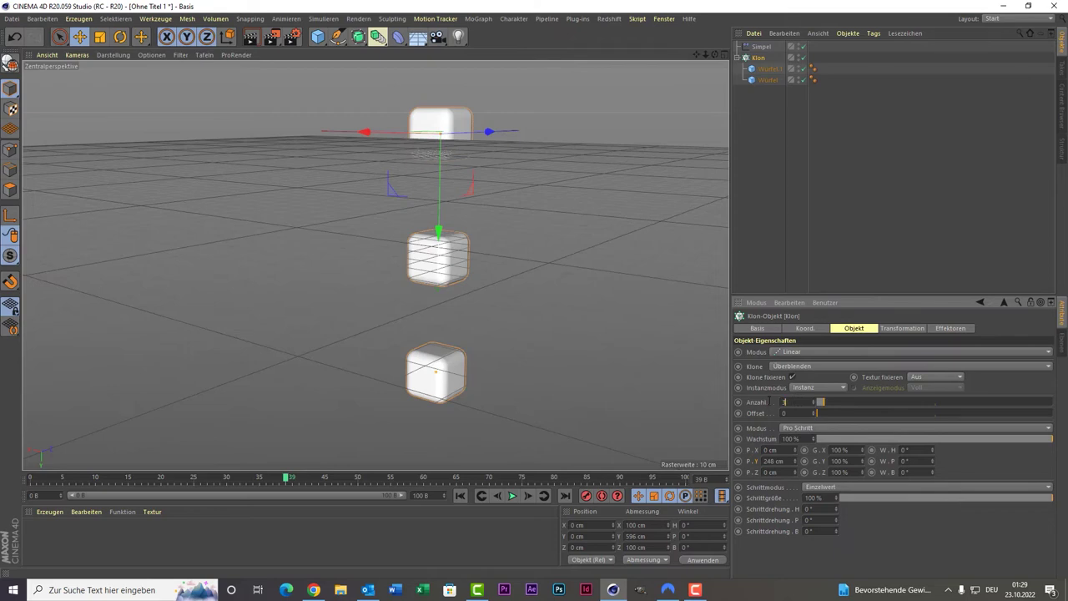
type("10")
key("Return")
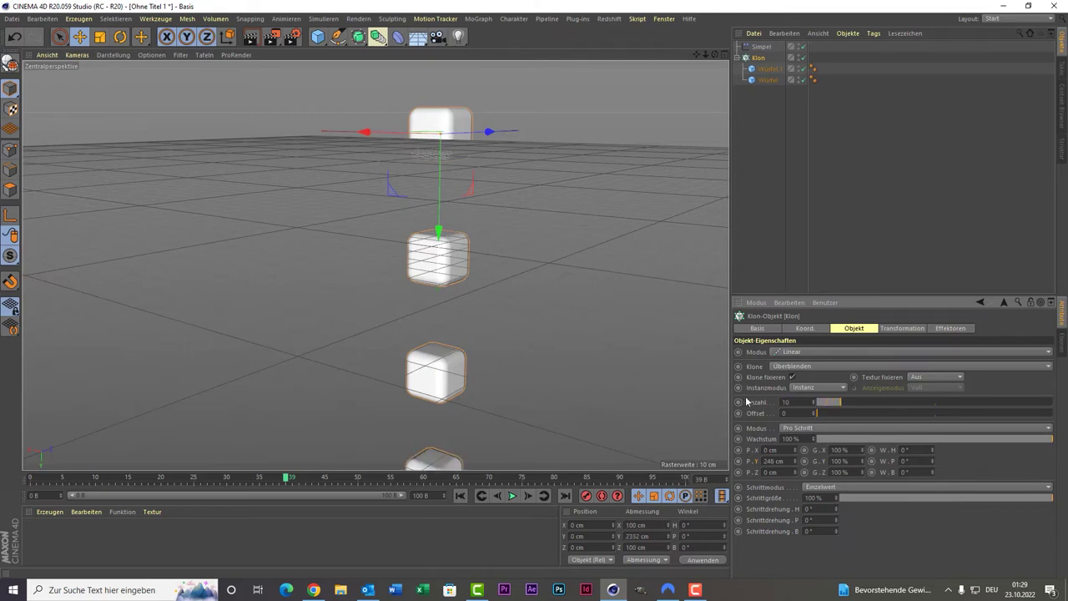
scroll(583, 336, "down", 3)
scroll(592, 314, "down", 3)
scroll(601, 284, "down", 2)
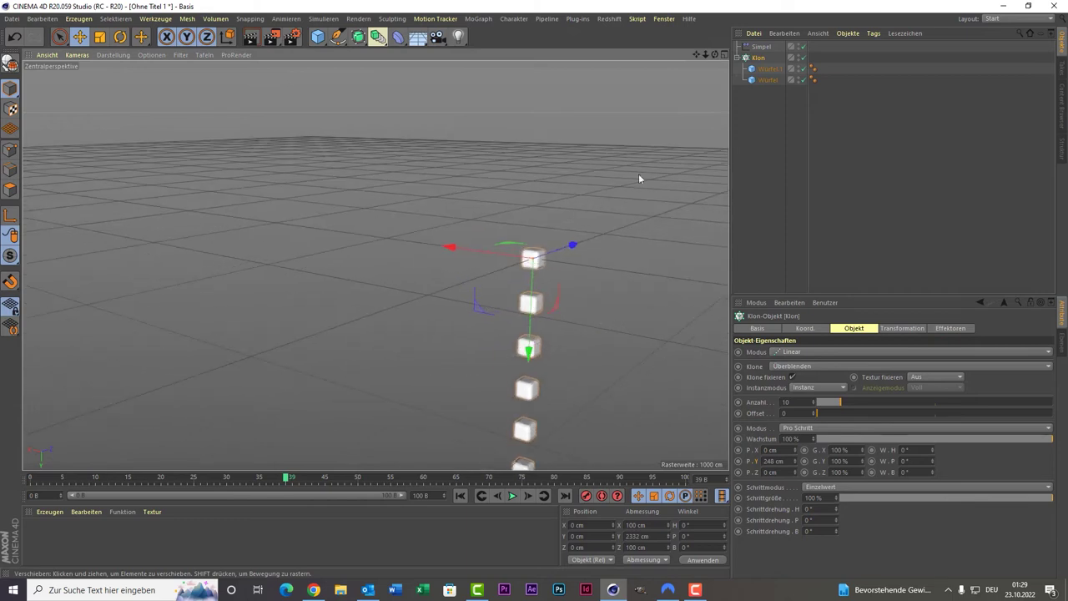
left_click_drag(375, 265, 367, 265, "alt")
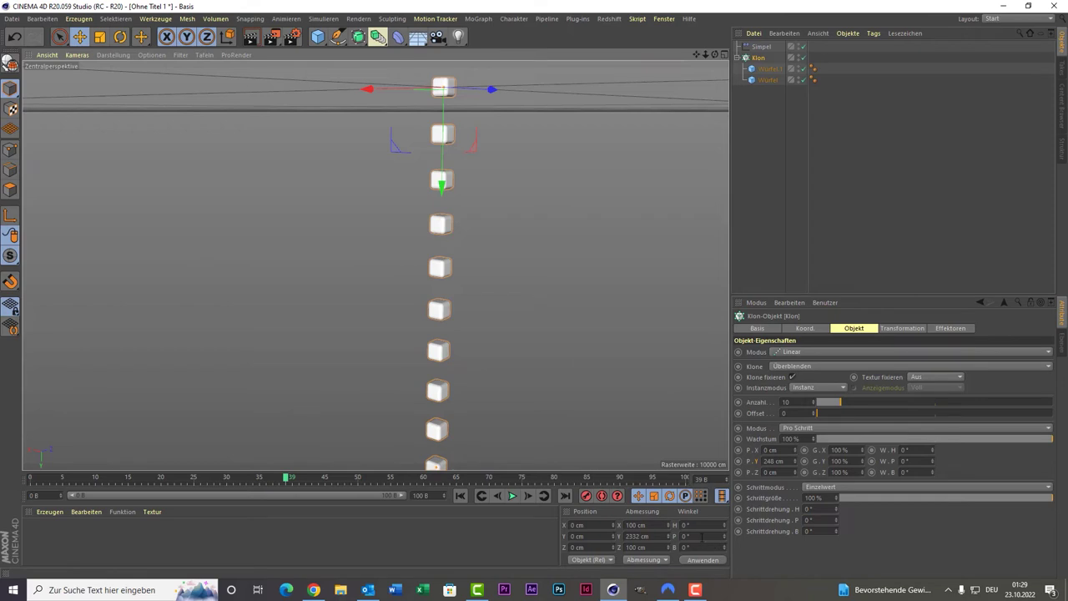
- Set the cloner's Winkel P to 90° so the row lies flat, then select Simpel
left_click(703, 537)
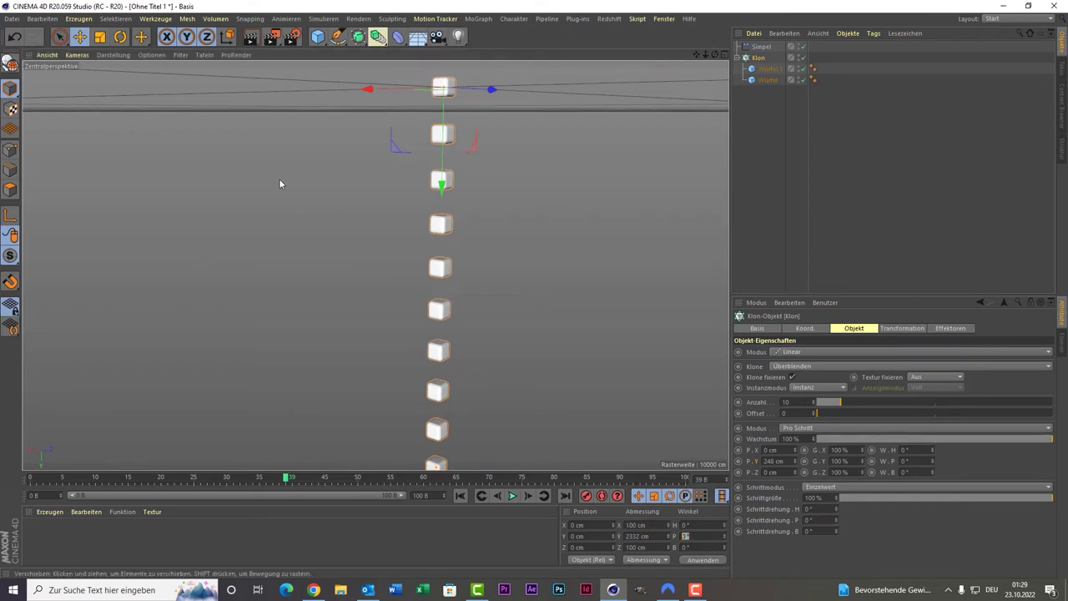
type("90")
key("Return")
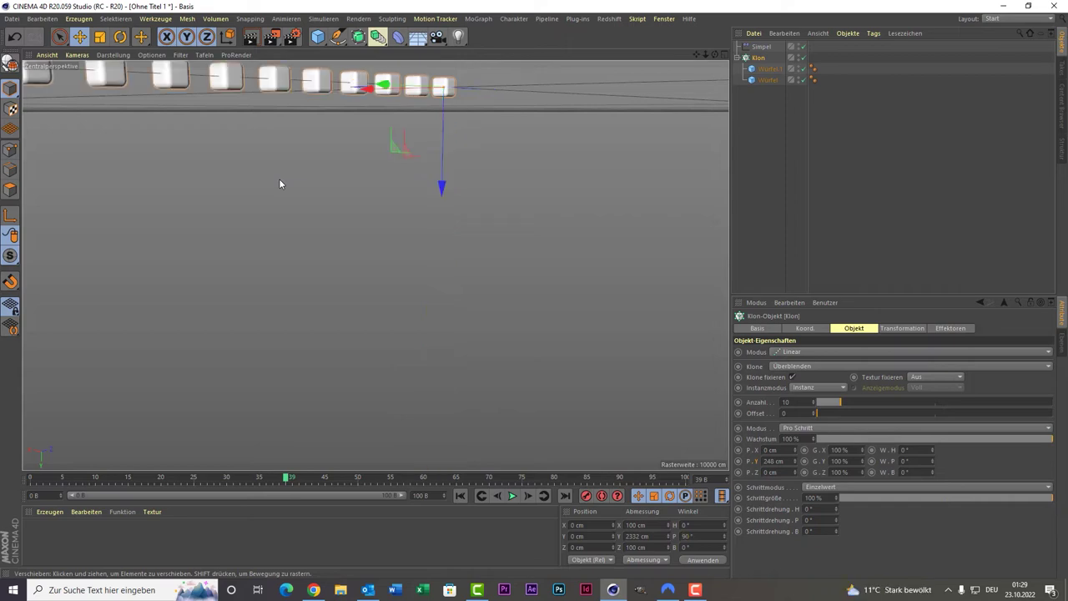
scroll(362, 179, "down", 5)
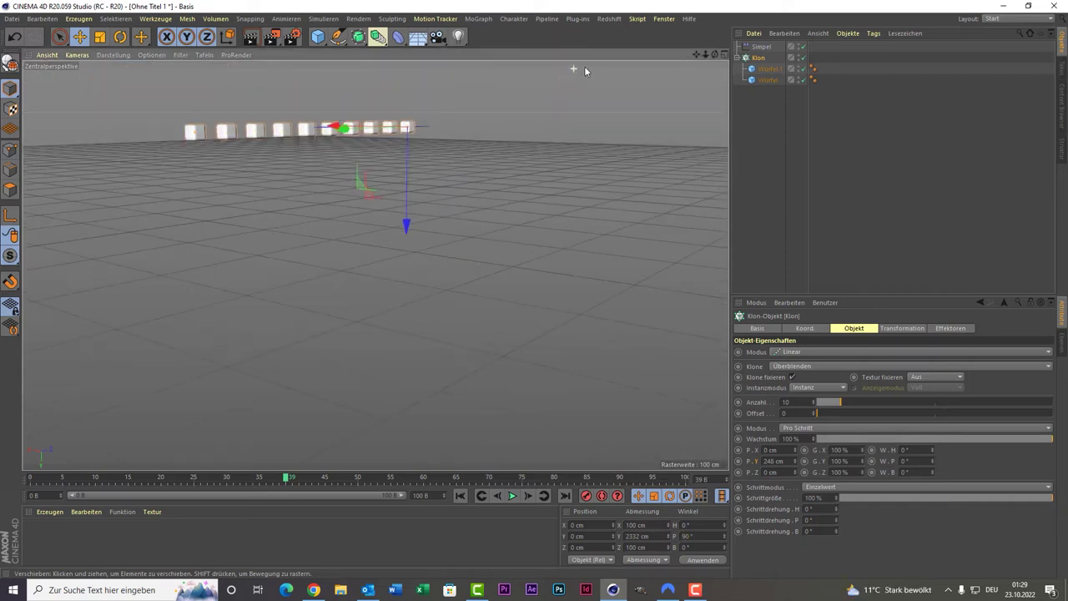
mouse_move(698, 56)
left_mouse_down()
mouse_move(717, 55)
mouse_move(670, 70)
left_mouse_up()
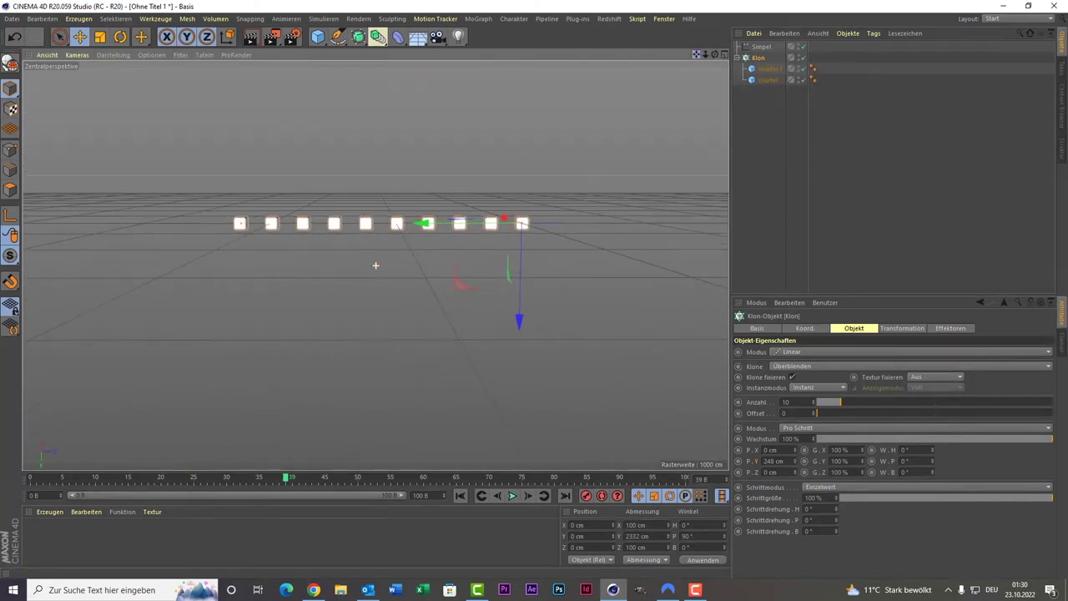
scroll(420, 241, "up", 3)
scroll(421, 240, "down", 2)
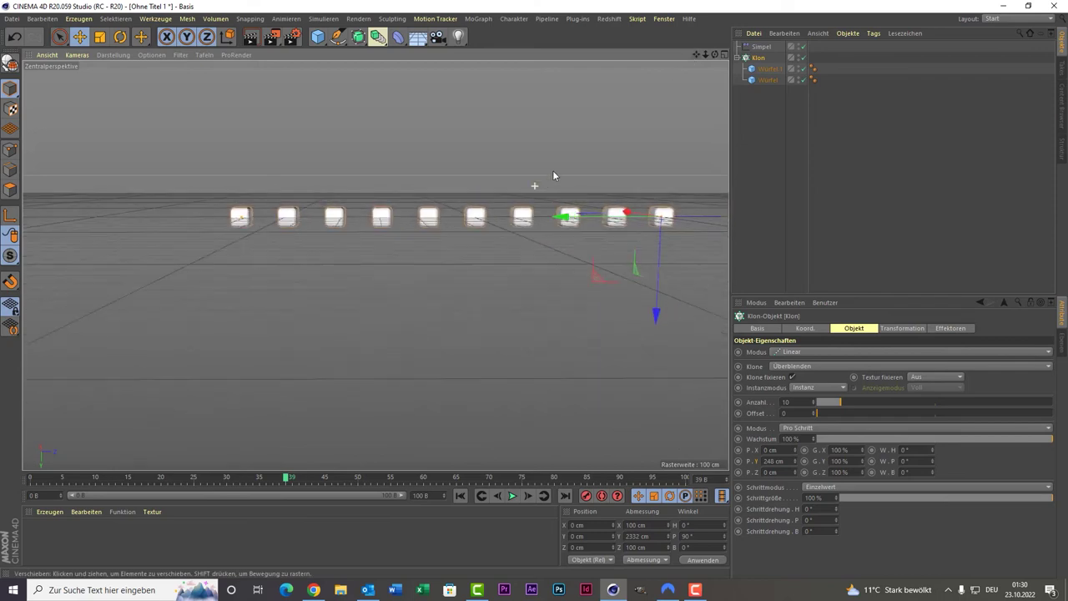
left_click_drag(696, 54, 696, 54)
left_click_drag(375, 266, 351, 257)
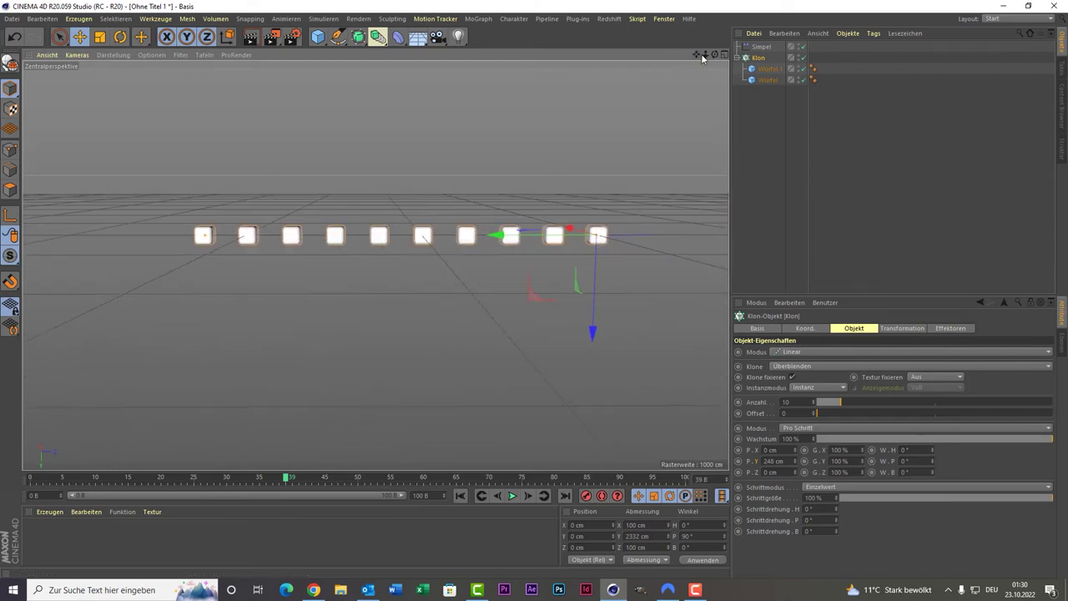
left_click(761, 47)
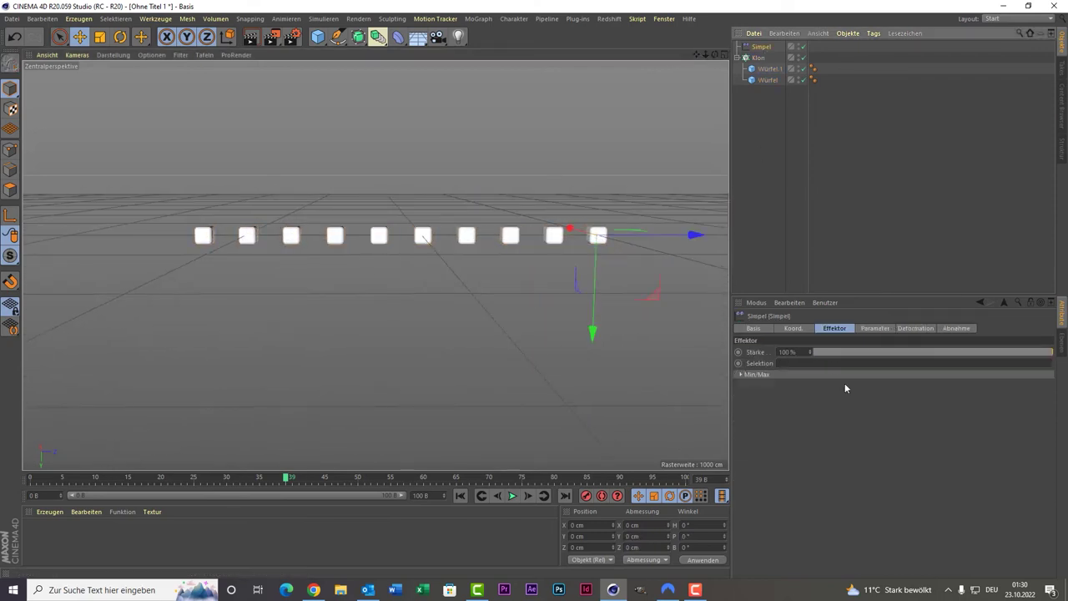
- Add a Formelfeld to the Simpel effector's falloff and play the animation
left_click(959, 330)
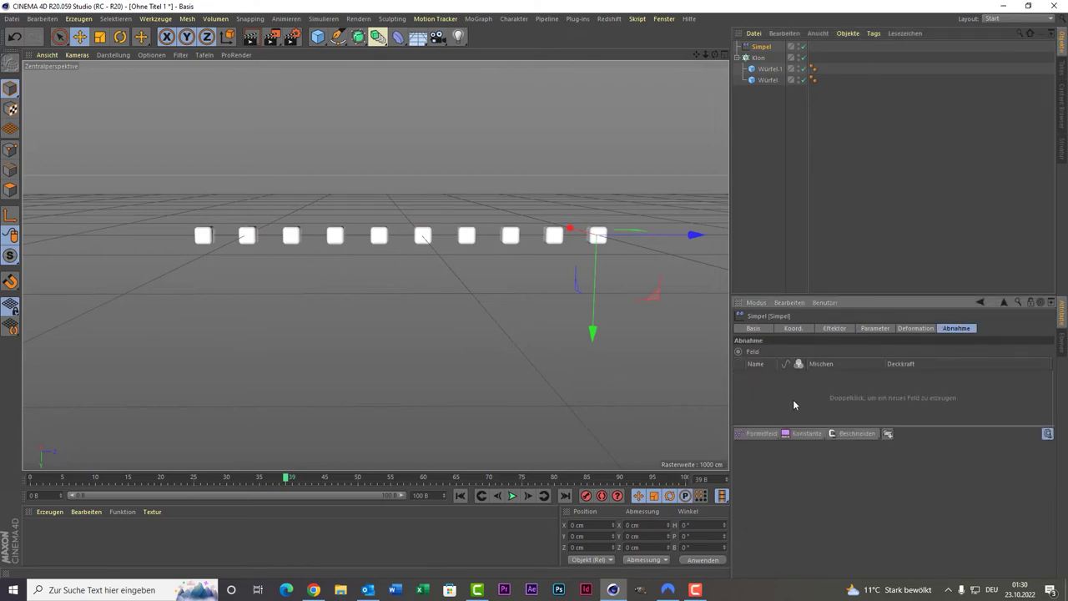
left_click(750, 436)
left_click(755, 433)
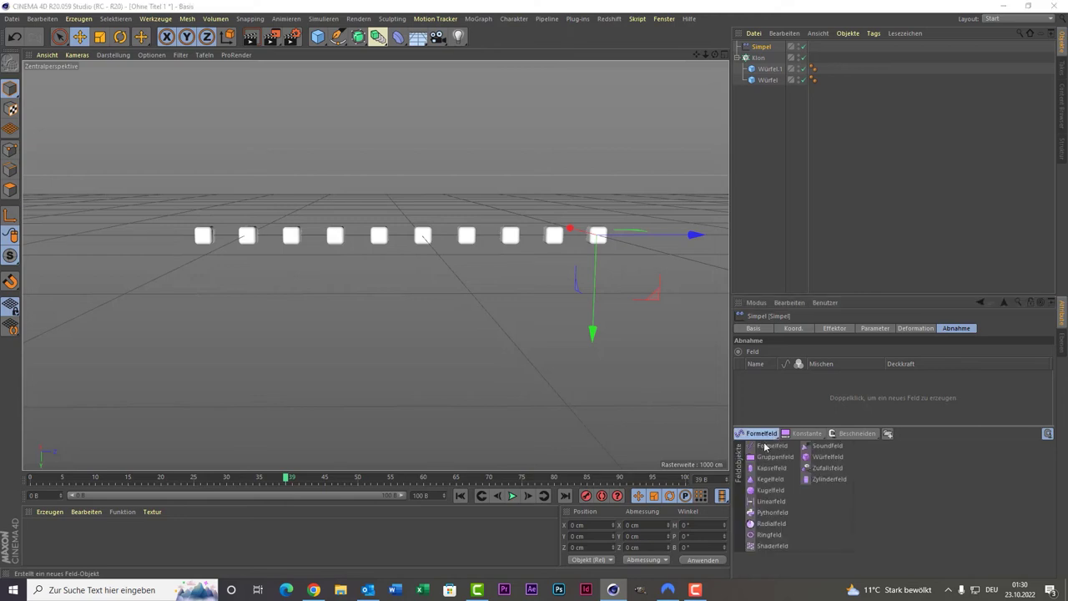
left_click(765, 447)
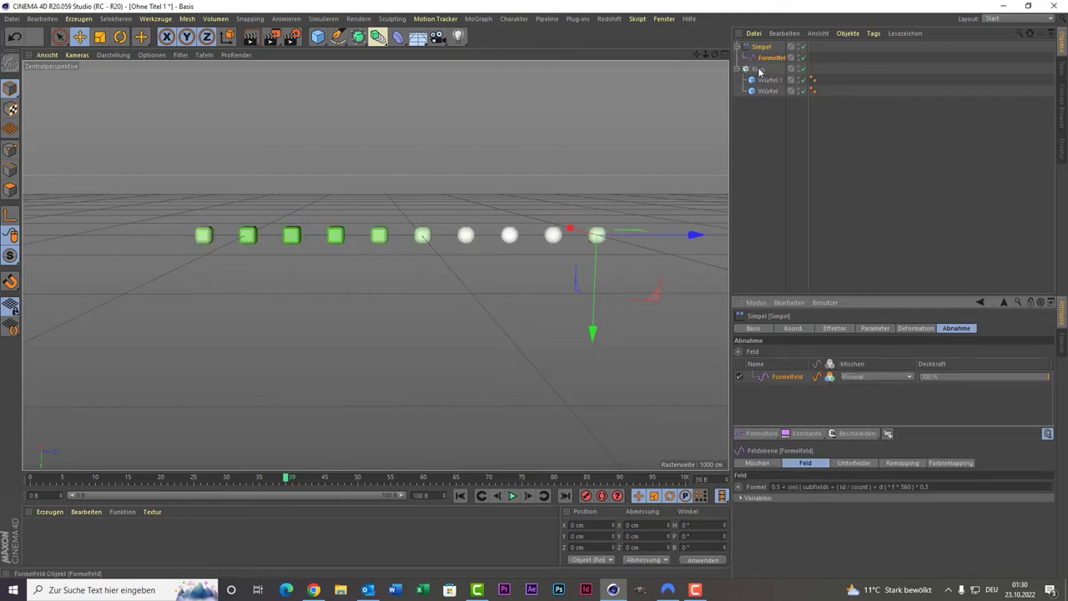
left_click(512, 496)
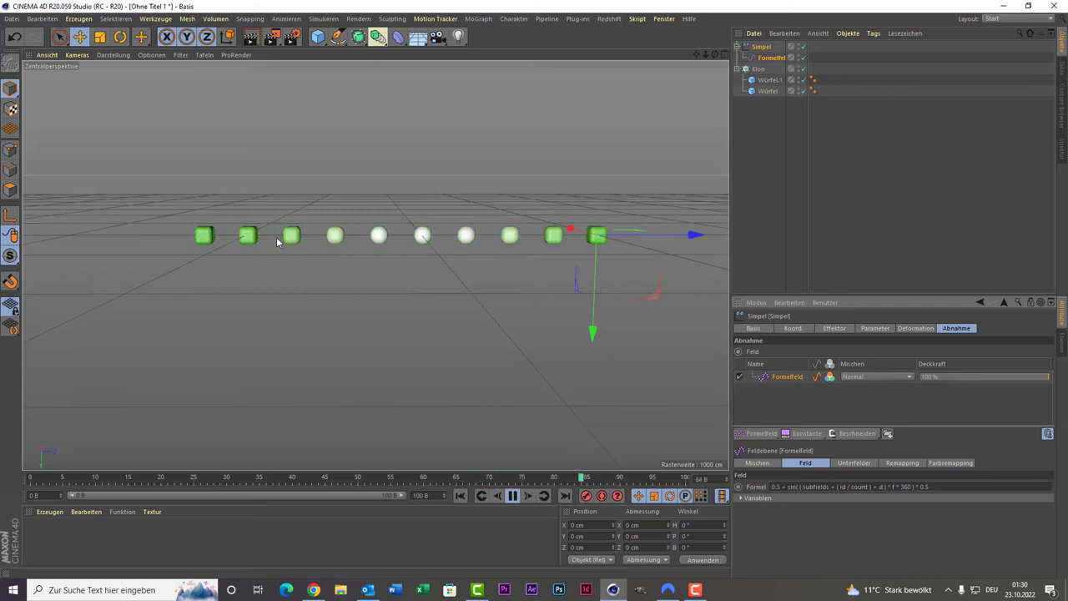
- Pause playback at frame 44 and show the Simpel effector's Effektor settings
scroll(372, 241, "up", 3)
scroll(377, 241, "up", 2)
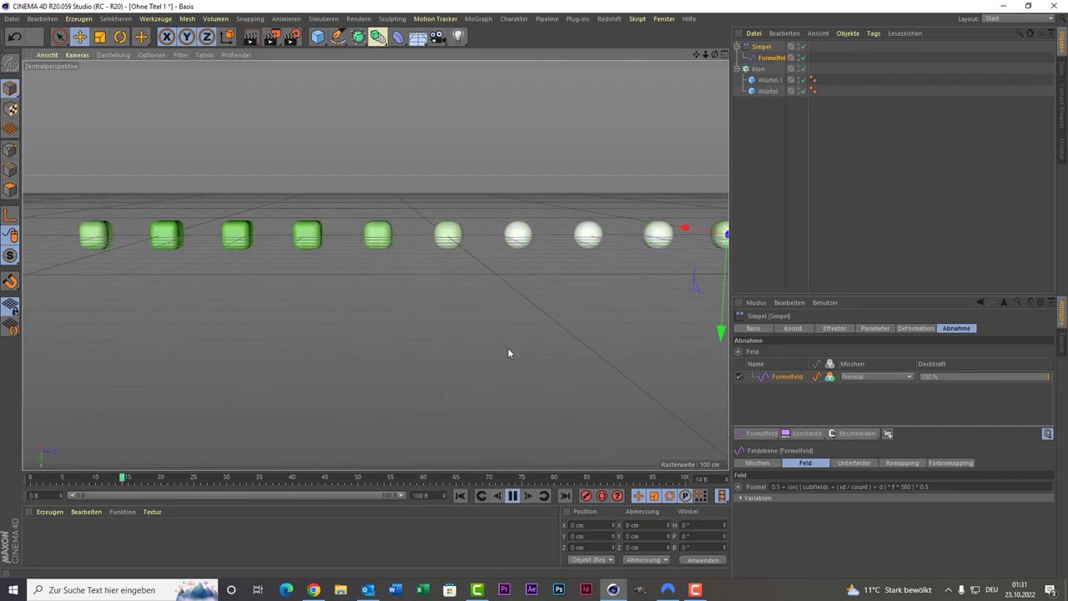
left_click(514, 496)
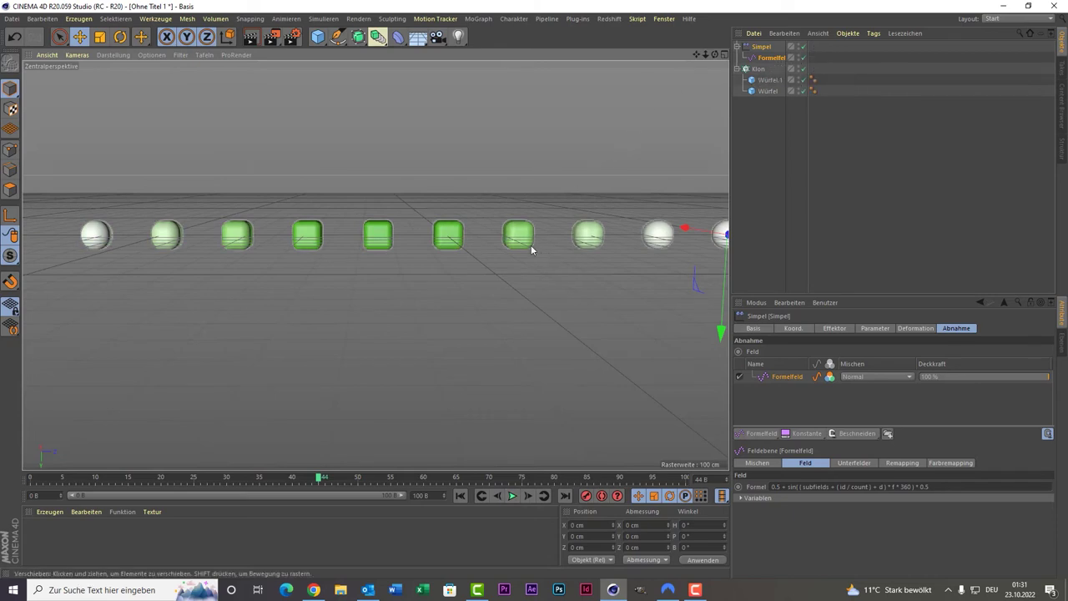
scroll(525, 242, "down", 2)
scroll(525, 242, "down", 1)
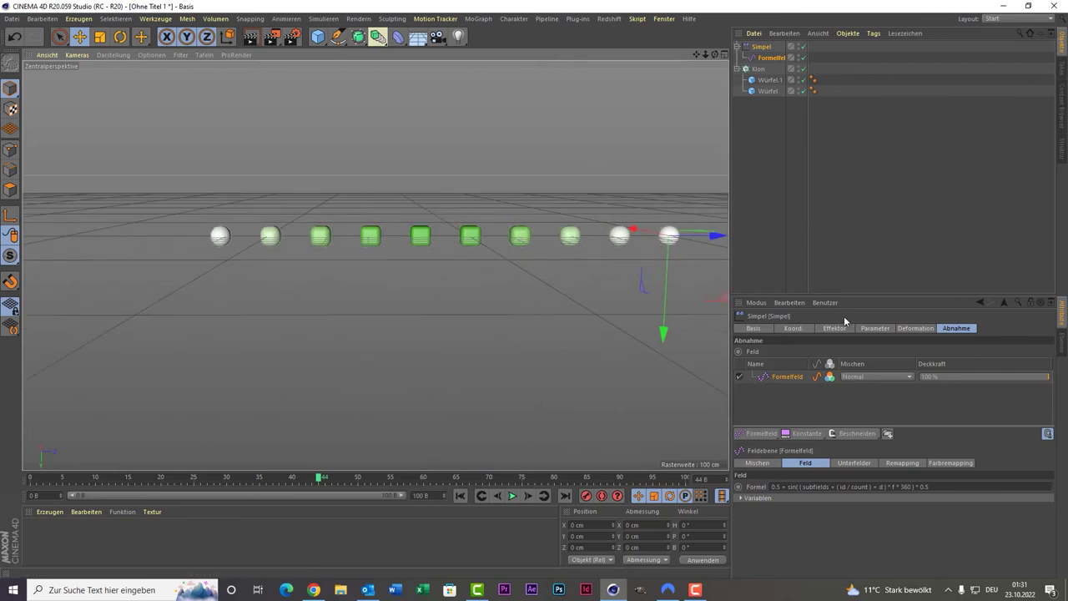
left_click(837, 211)
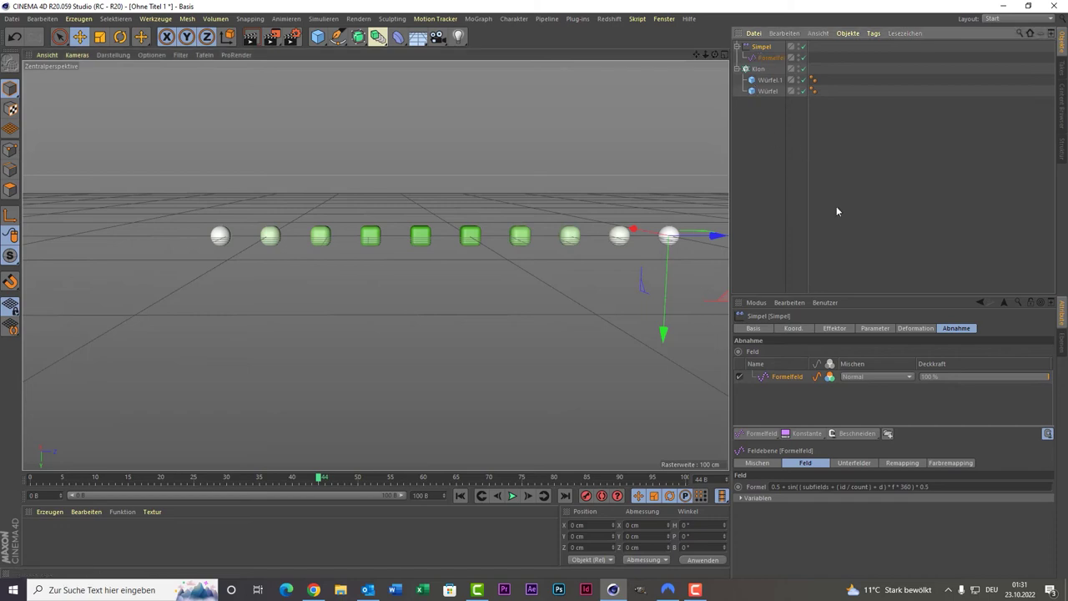
left_click(836, 329)
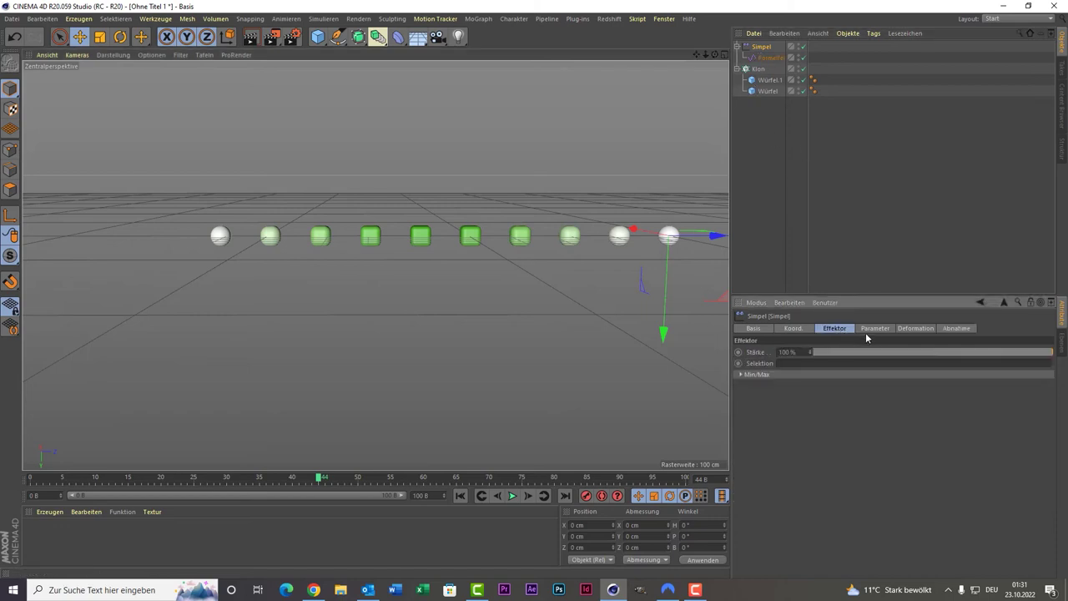
- Enable the Simpel effector's Position offset with P.Y set to 0 cm
left_click(875, 329)
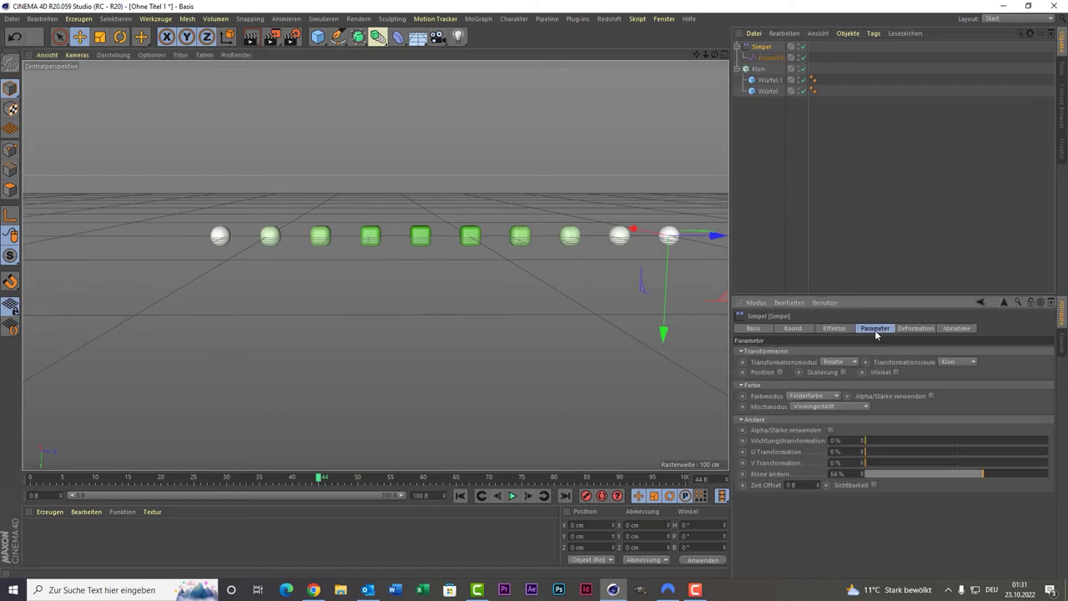
left_click(779, 372)
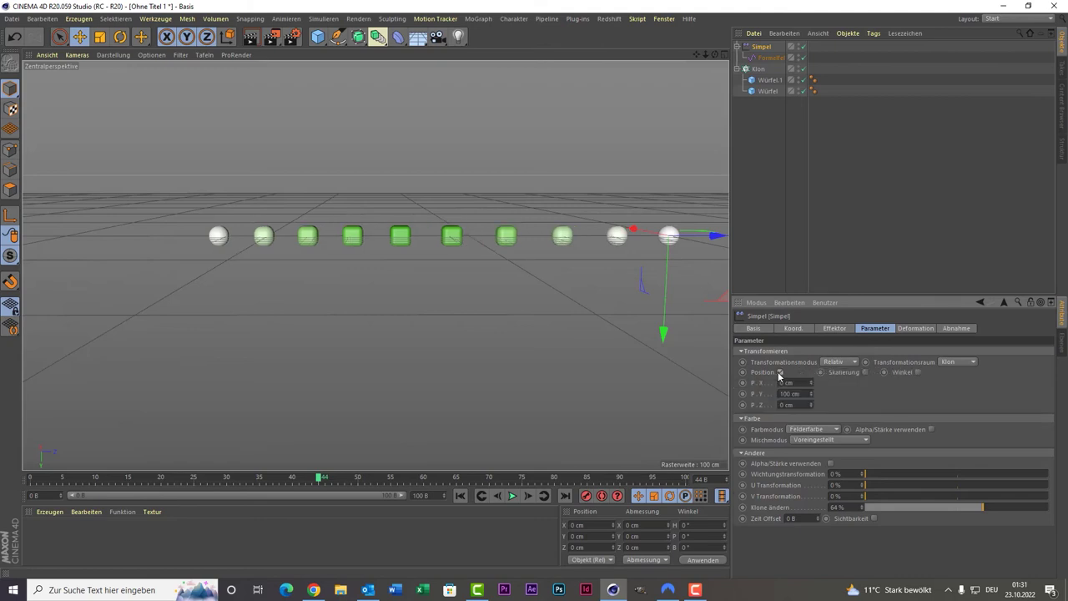
type("0")
key("Return")
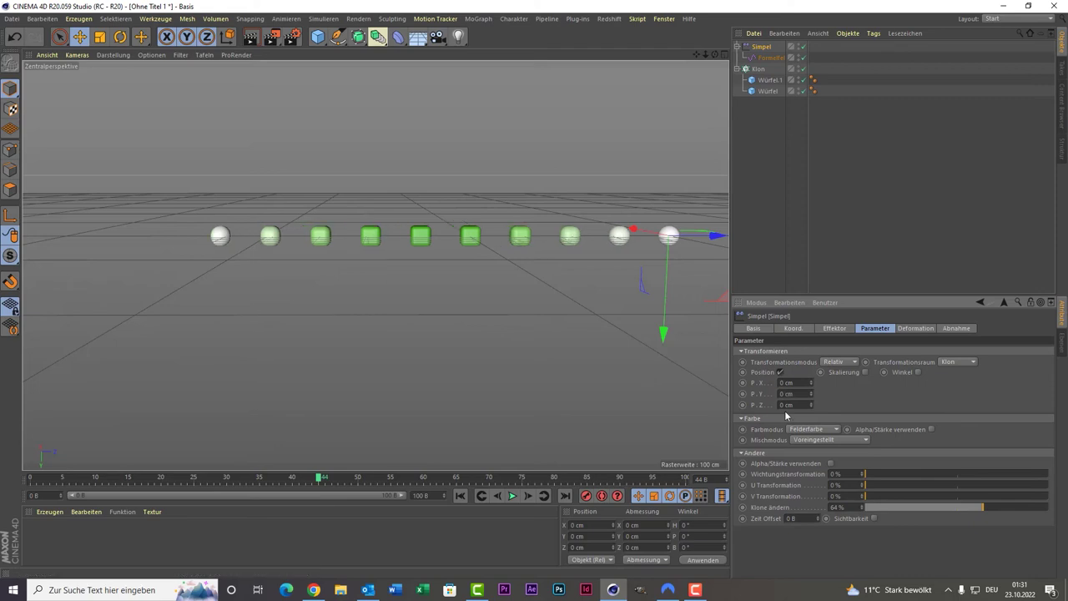
- Set P.Z to about -300 cm and play the animation to watch the row wave
left_click_drag(811, 405, 810, 367)
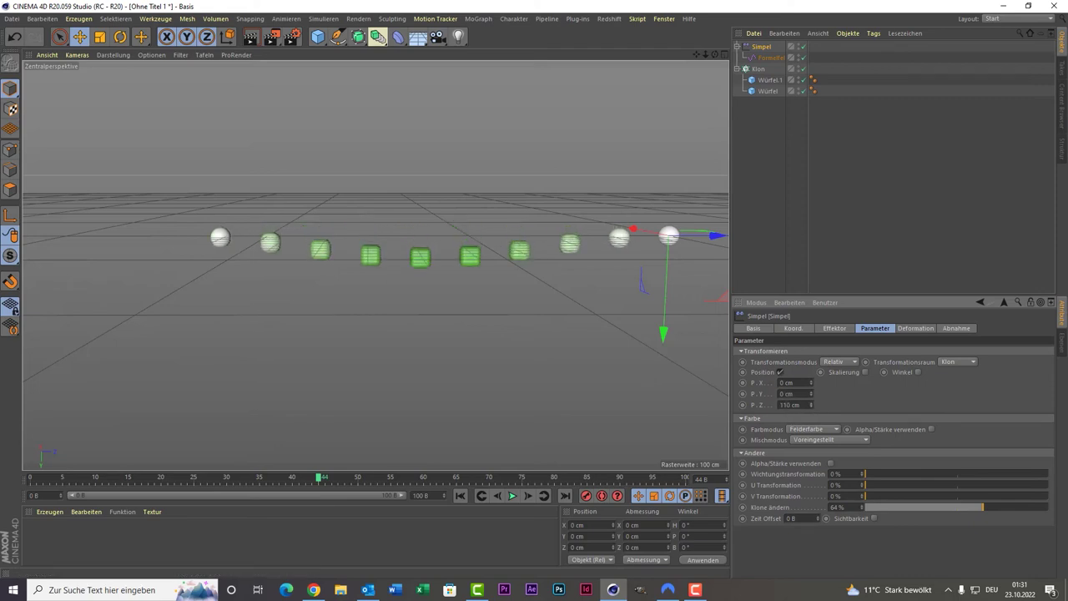
mouse_move(810, 404)
left_mouse_down()
mouse_move(811, 434)
mouse_move(810, 376)
mouse_move(811, 442)
left_mouse_up()
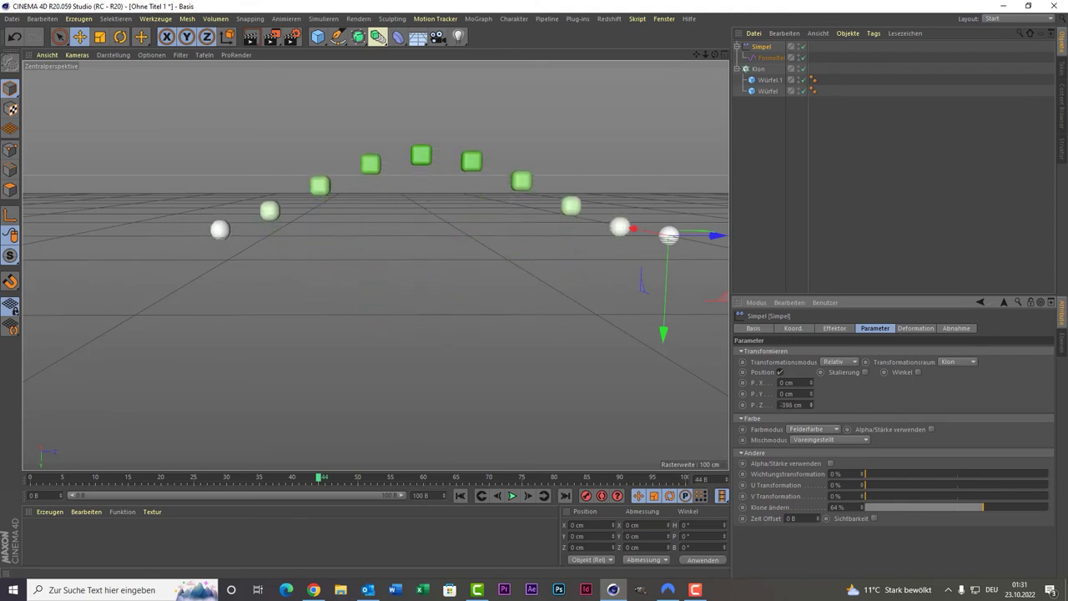
left_click_drag(811, 404, 810, 401)
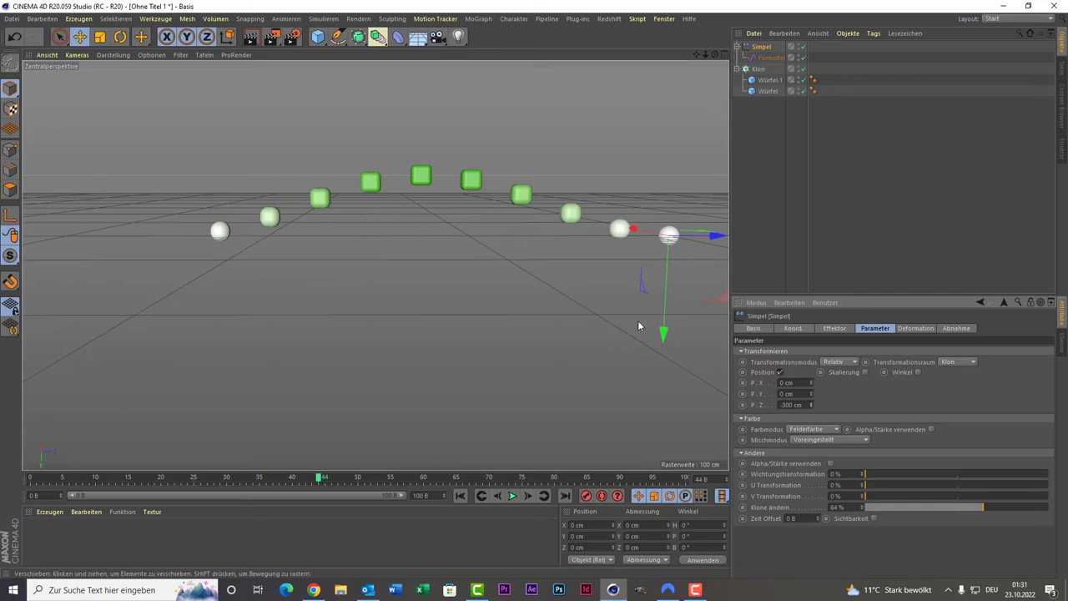
left_click(513, 496)
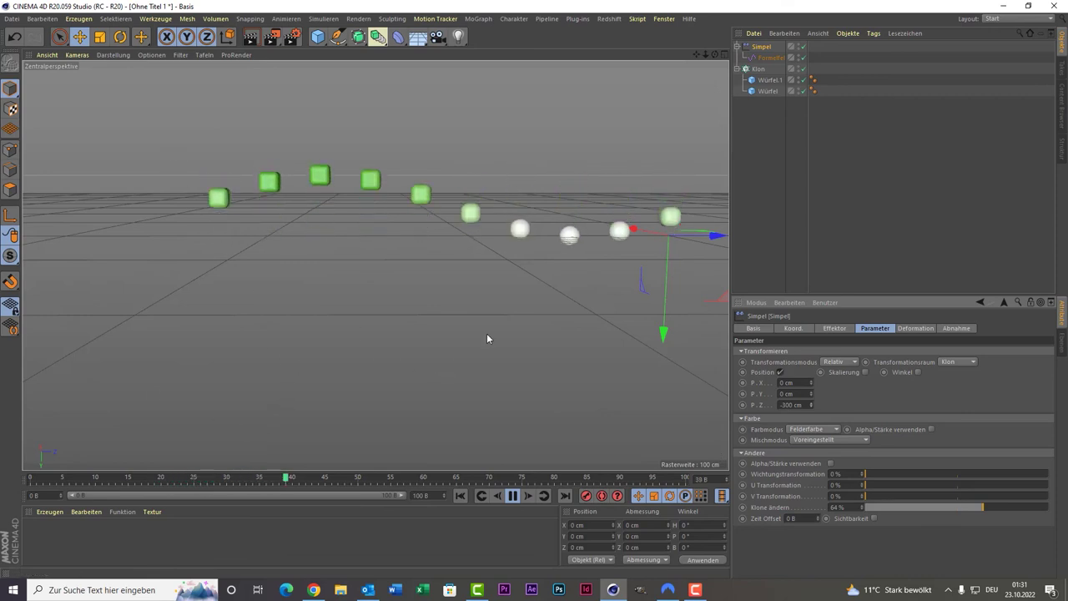
left_click_drag(700, 55, 717, 67)
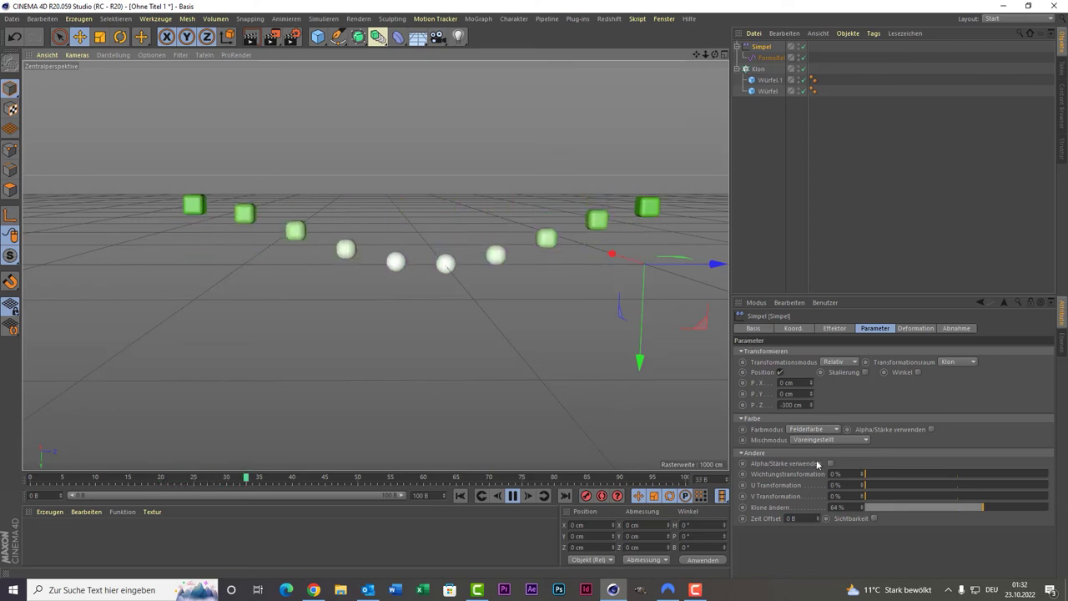
- Add uniform scaling of 1.03 and rotation of H 38°, P 65° to the effector
left_click(865, 372)
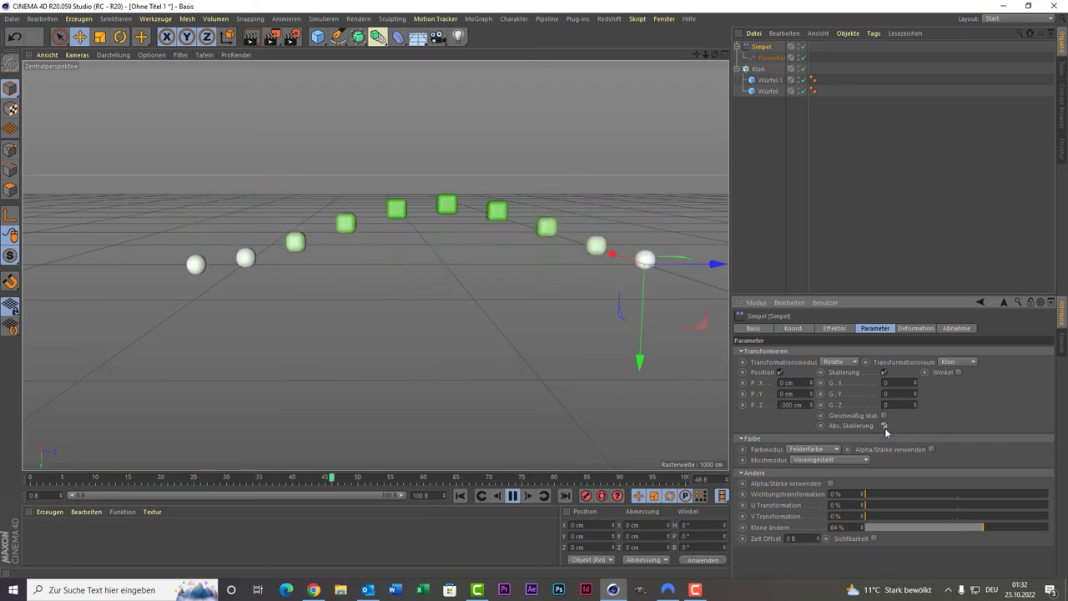
left_click(885, 426)
left_click(884, 403)
left_click_drag(915, 382, 914, 367)
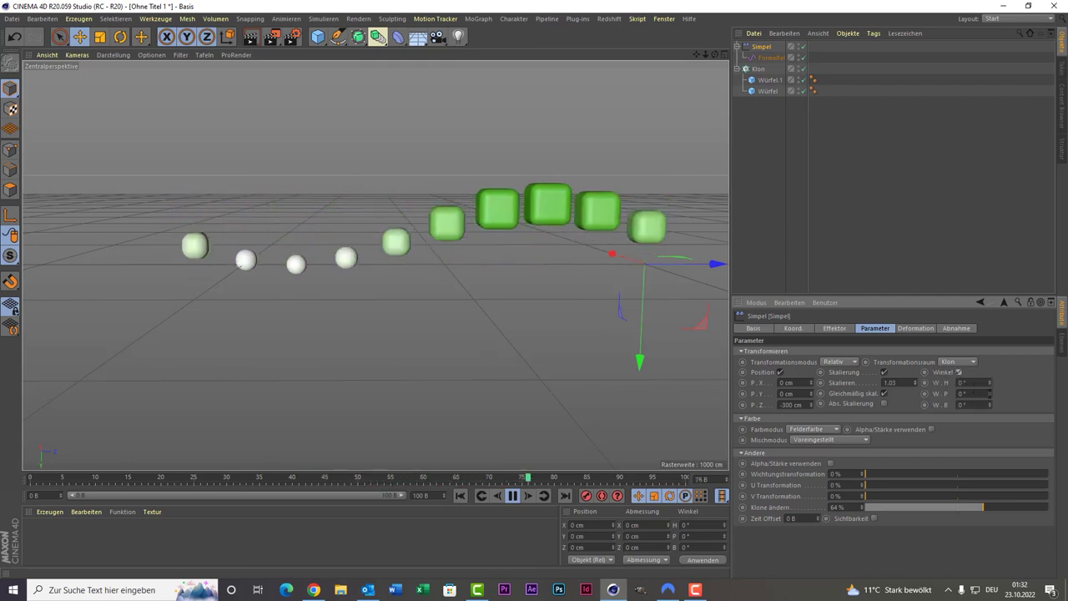
left_click(958, 372)
mouse_move(989, 382)
left_mouse_down()
mouse_move(516, 368)
mouse_move(497, 221)
left_mouse_up()
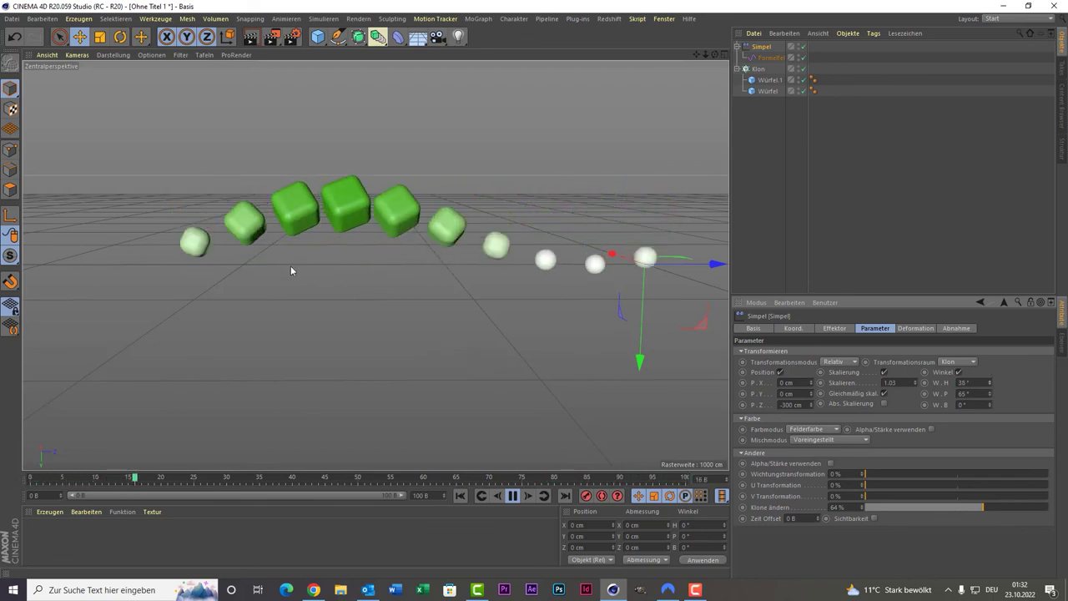